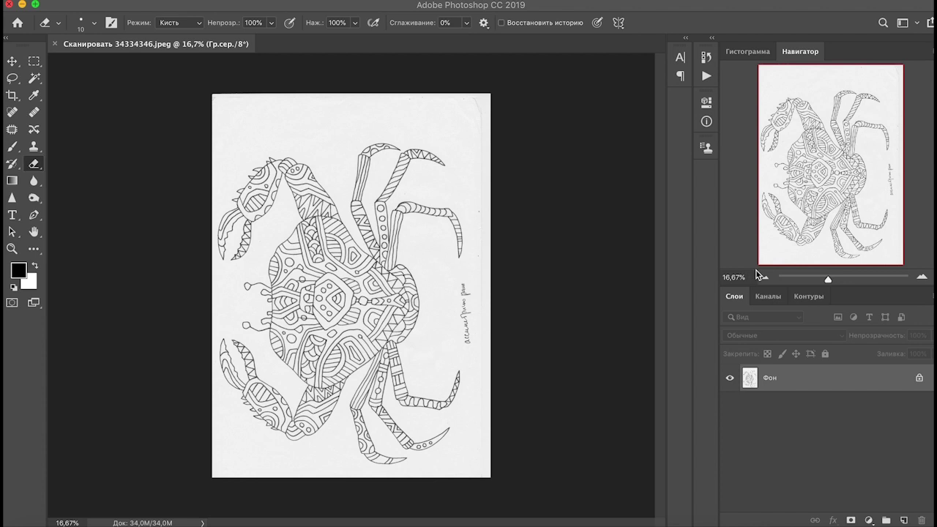
Examine the line quality across the scanned crab drawing at close zoom
{"action": "left_click_drag", "start_coordinate": [830, 279], "coordinate": [839, 280]}
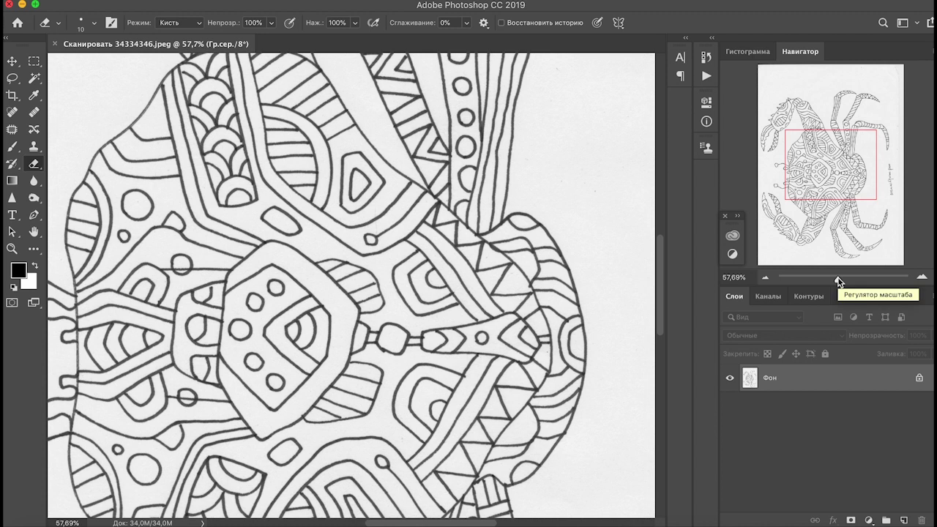
{"action": "left_click_drag", "start_coordinate": [839, 284], "coordinate": [837, 284]}
{"action": "left_click_drag", "start_coordinate": [834, 192], "coordinate": [811, 213]}
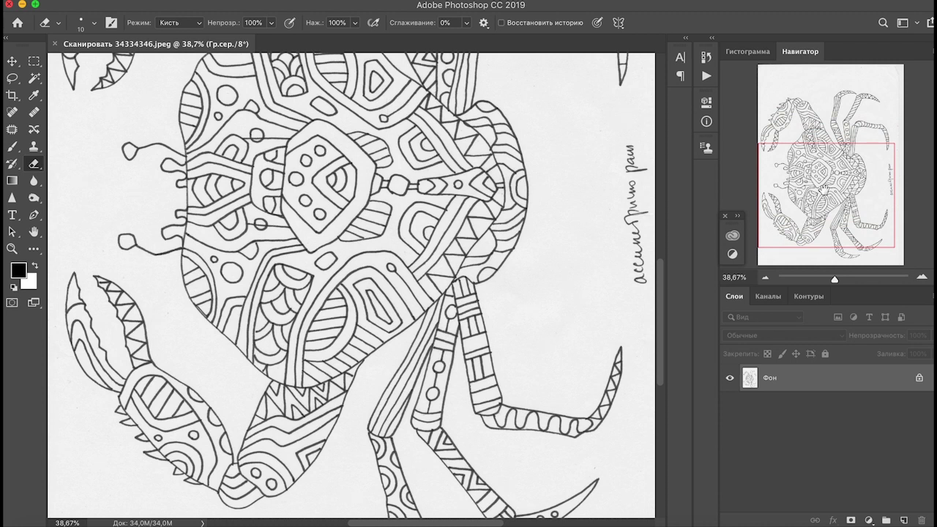
{"action": "left_click_drag", "start_coordinate": [828, 192], "coordinate": [833, 204]}
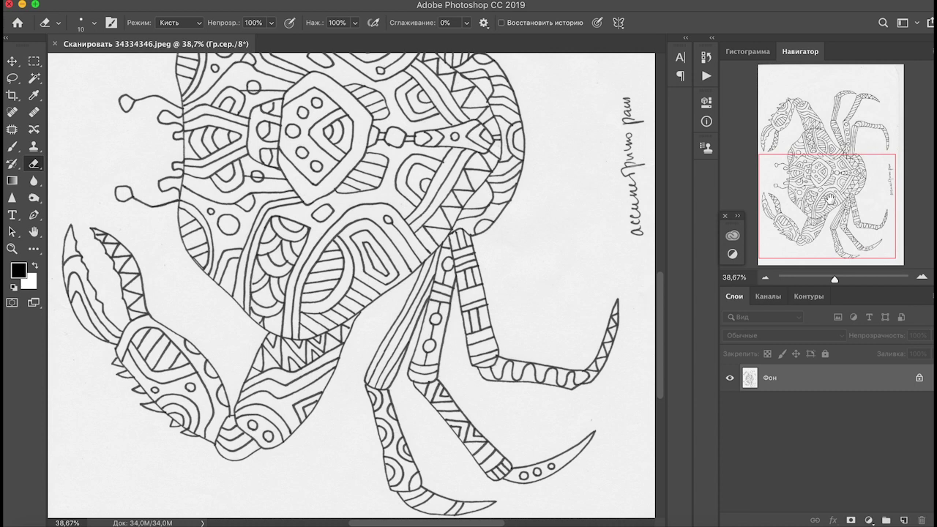
{"action": "left_click_drag", "start_coordinate": [832, 200], "coordinate": [827, 134]}
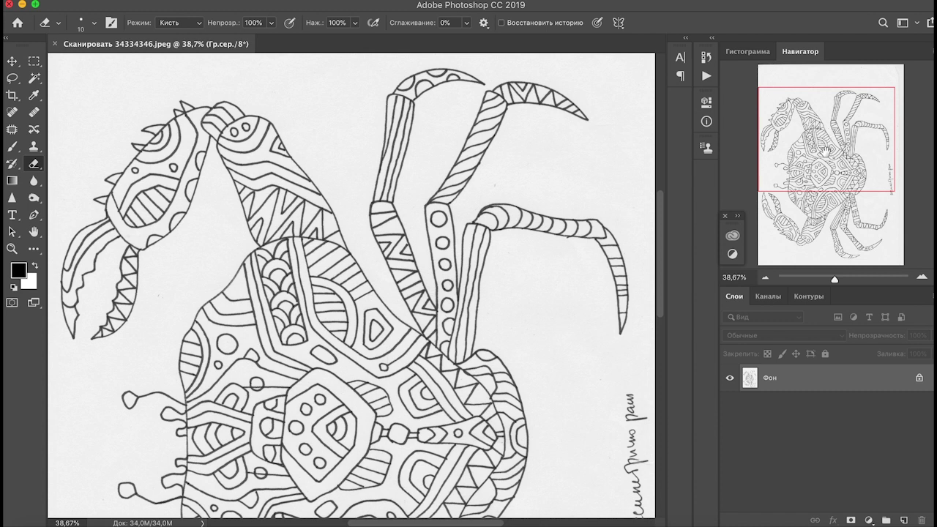
{"action": "left_click_drag", "start_coordinate": [813, 158], "coordinate": [806, 222]}
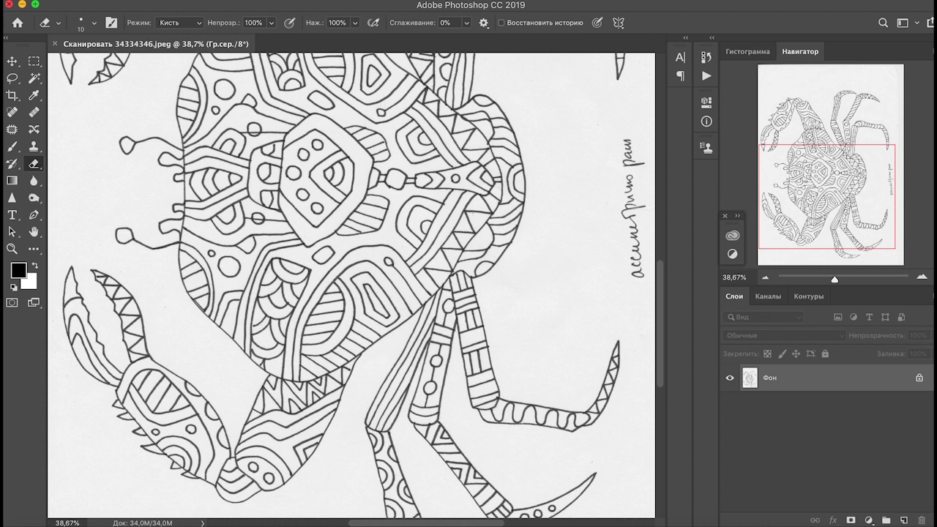
{"action": "left_click_drag", "start_coordinate": [461, 193], "coordinate": [455, 259]}
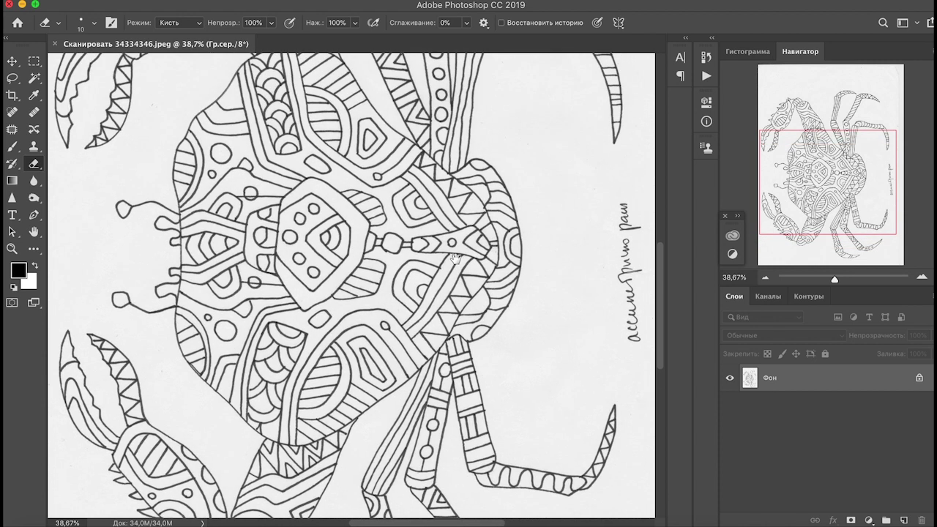
{"action": "left_click_drag", "start_coordinate": [437, 183], "coordinate": [446, 199]}
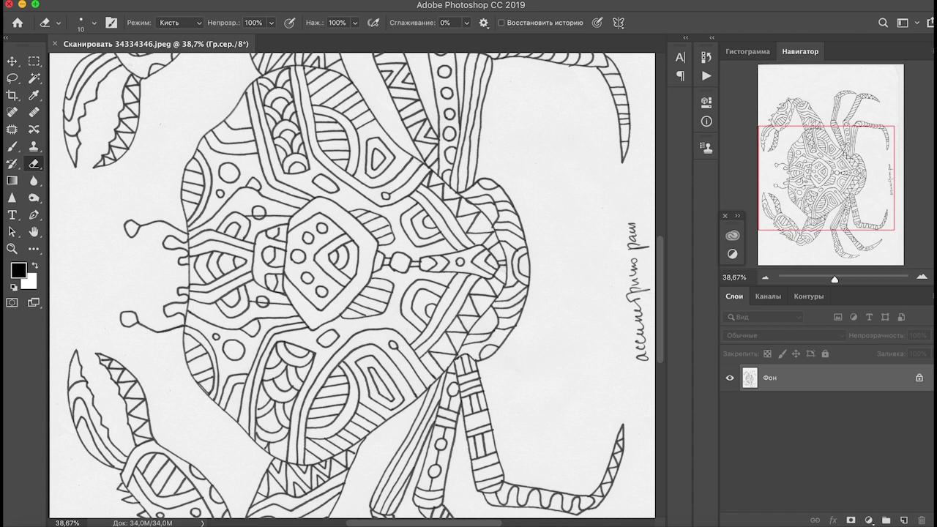
Select the whole image and use Free Transform to shift the crab drawing slightly up and to the right
{"action": "left_click_drag", "start_coordinate": [834, 279], "coordinate": [829, 279]}
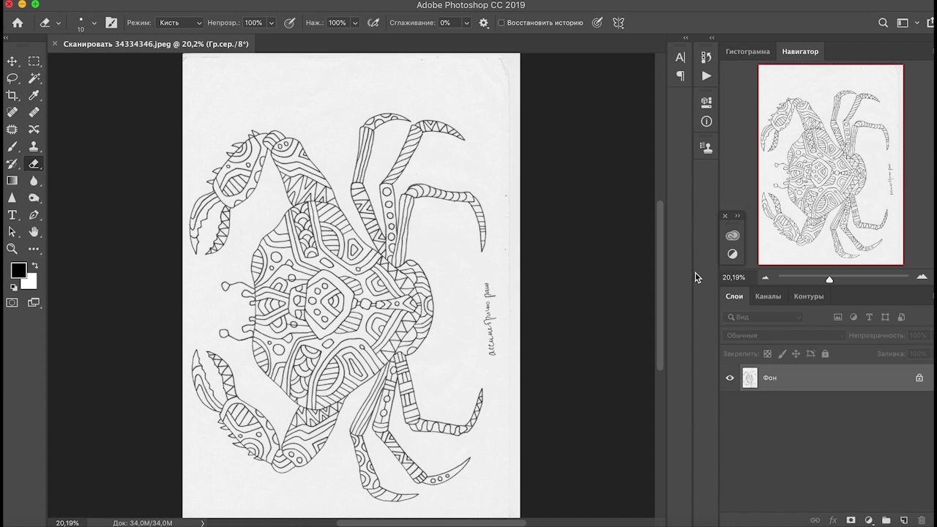
{"action": "key", "text": "super+a"}
{"action": "key", "text": "super+t"}
{"action": "left_click_drag", "start_coordinate": [392, 228], "coordinate": [396, 218]}
{"action": "key", "text": "Return"}
{"action": "key", "text": "e"}
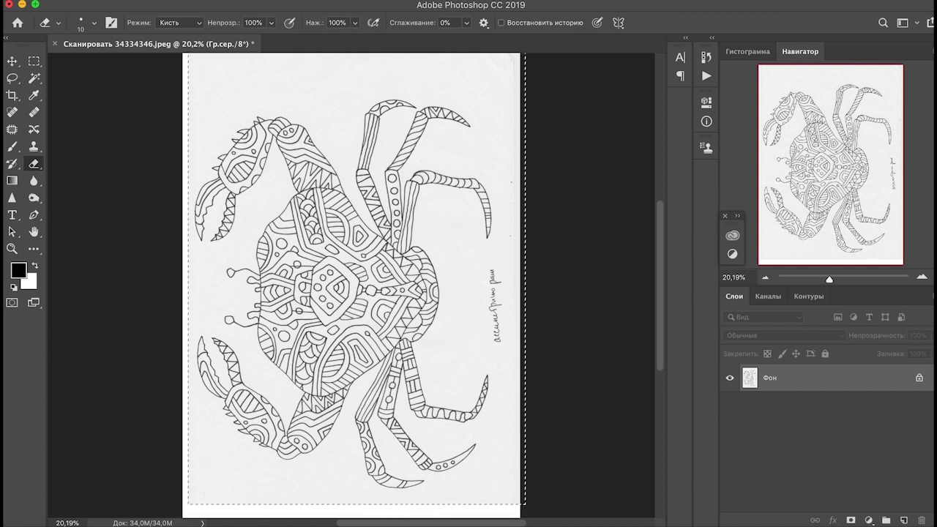
Check the document's pixel dimensions and resolution in Image Size
{"action": "left_click", "coordinate": [253, 0]}
{"action": "left_click", "coordinate": [346, 89]}
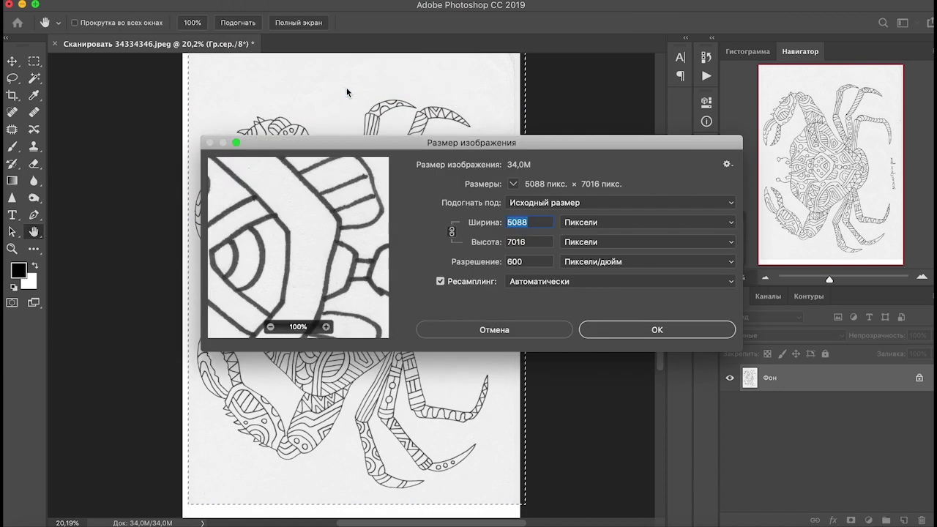
{"action": "double_click", "coordinate": [515, 262]}
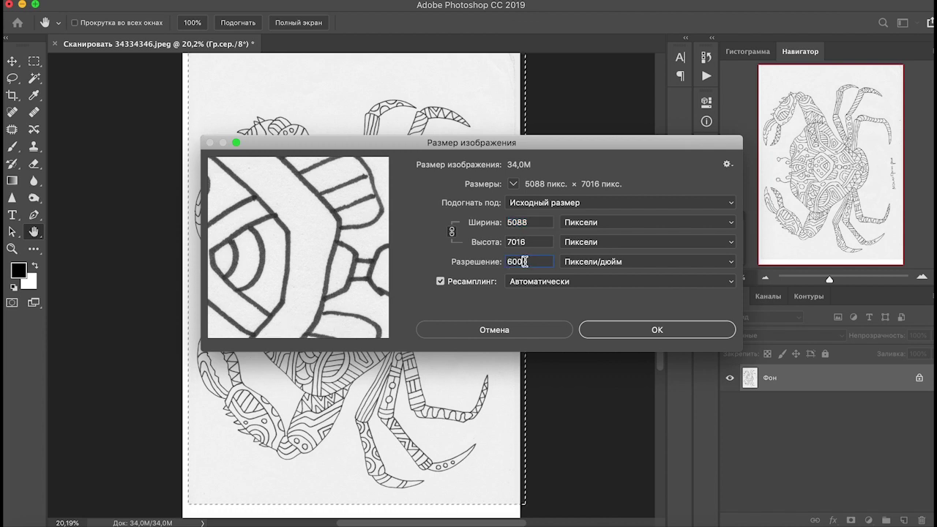
{"action": "double_click", "coordinate": [532, 242]}
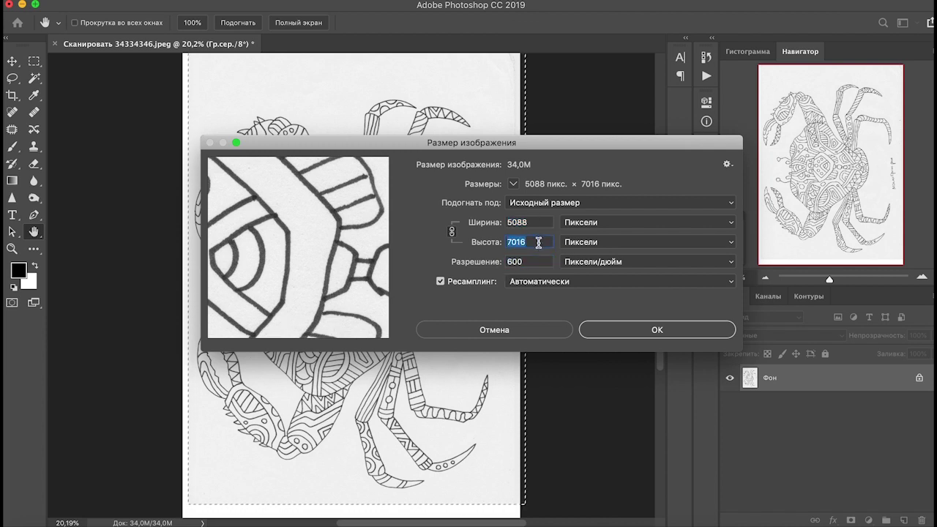
{"action": "left_click", "coordinate": [647, 330]}
{"action": "key", "text": "l"}
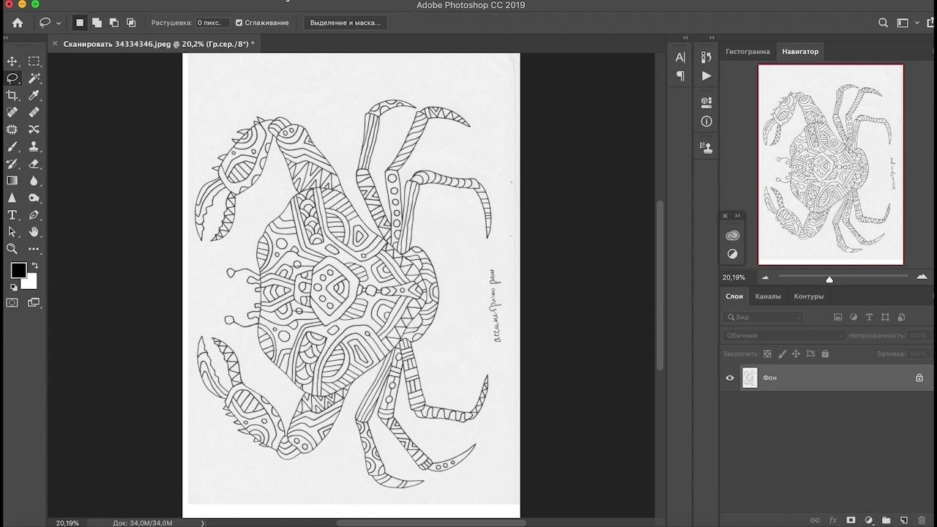
Try resolutions of 400 and 700 pixels per inch in Image Size without applying them
{"action": "left_click", "coordinate": [393, 1]}
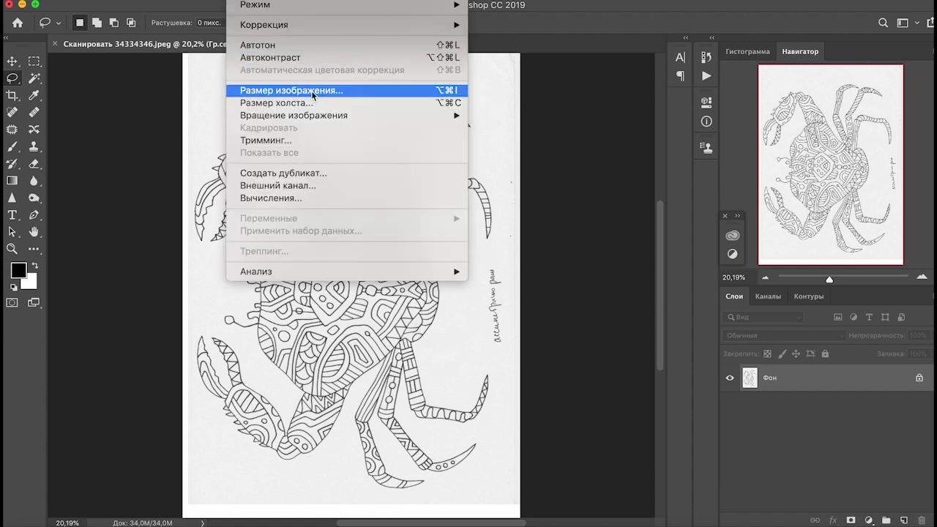
{"action": "left_click", "coordinate": [313, 91]}
{"action": "left_click", "coordinate": [513, 263]}
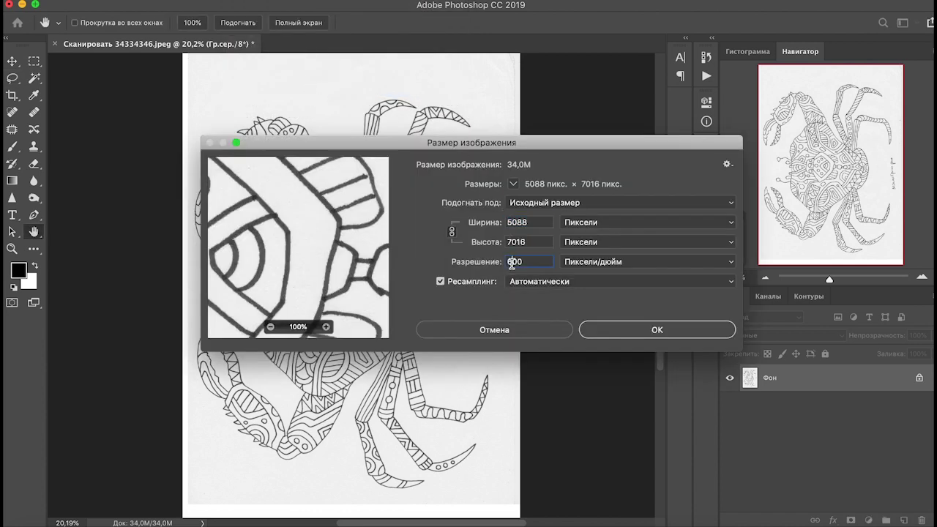
{"action": "type", "text": "400"}
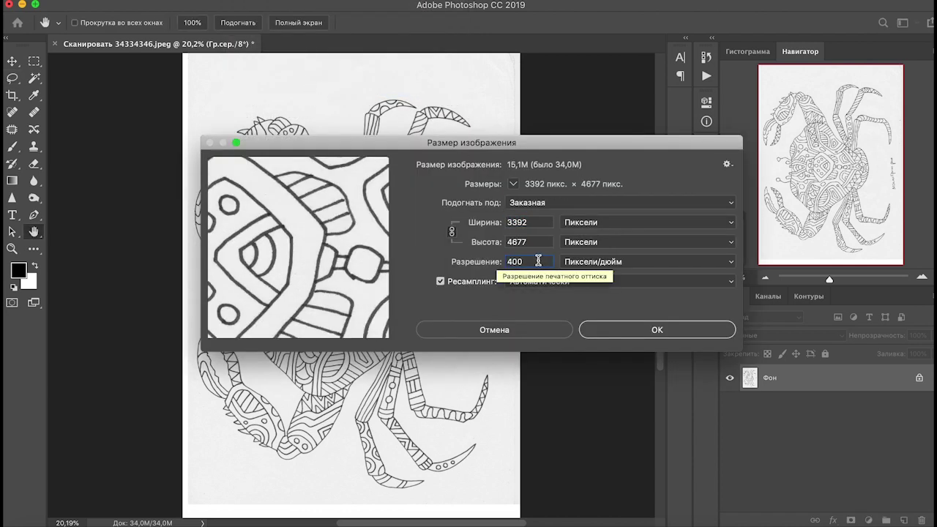
{"action": "type", "text": "600"}
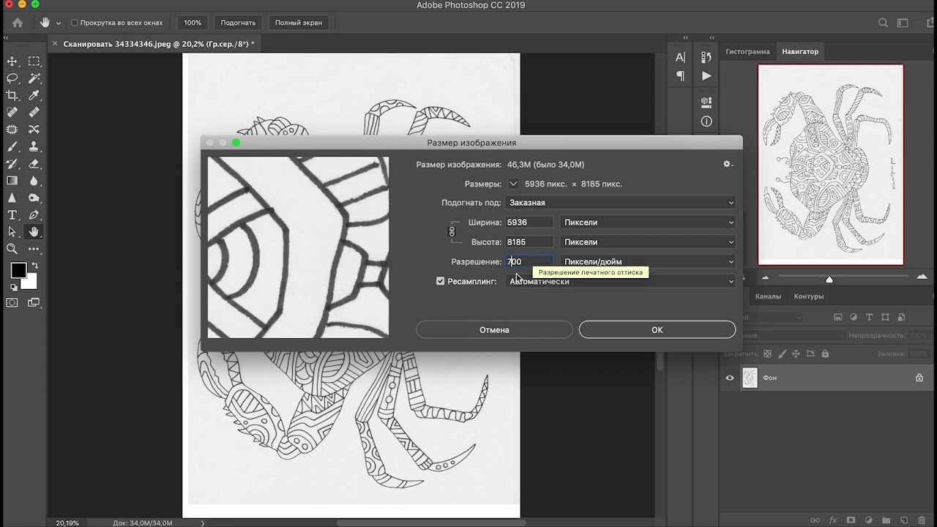
{"action": "left_click", "coordinate": [493, 329]}
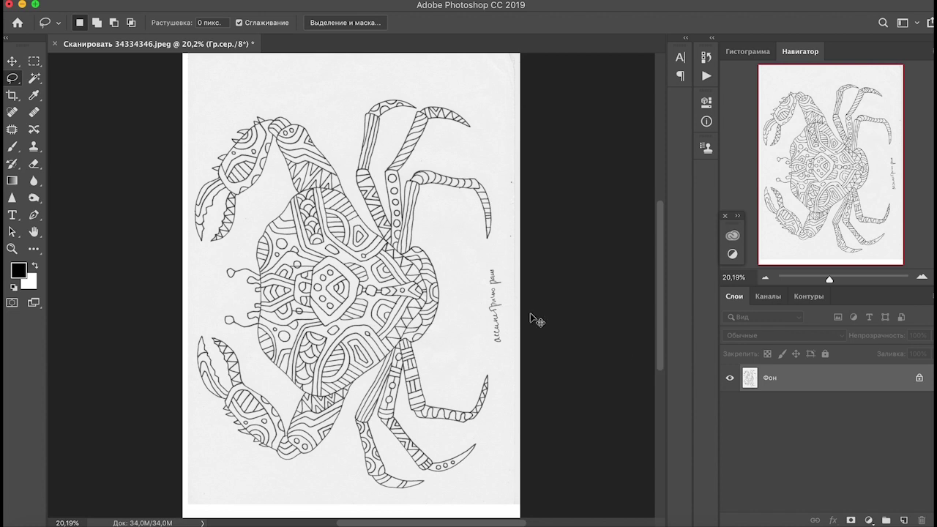
Convert the grayscale scan to RGB color mode
{"action": "key", "text": "super+m"}
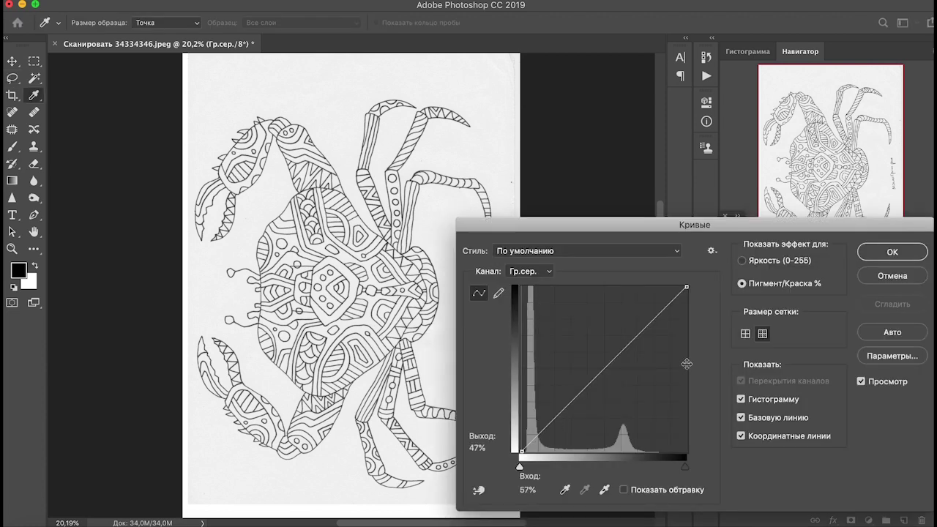
{"action": "left_click", "coordinate": [882, 275]}
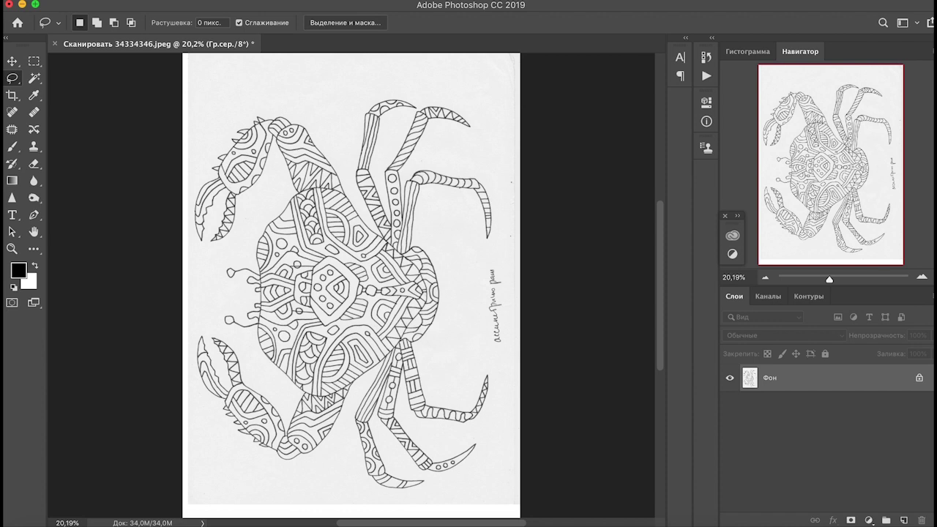
{"action": "left_click", "coordinate": [249, 0]}
{"action": "mouse_move", "coordinate": [442, 11]}
{"action": "key", "text": "Escape"}
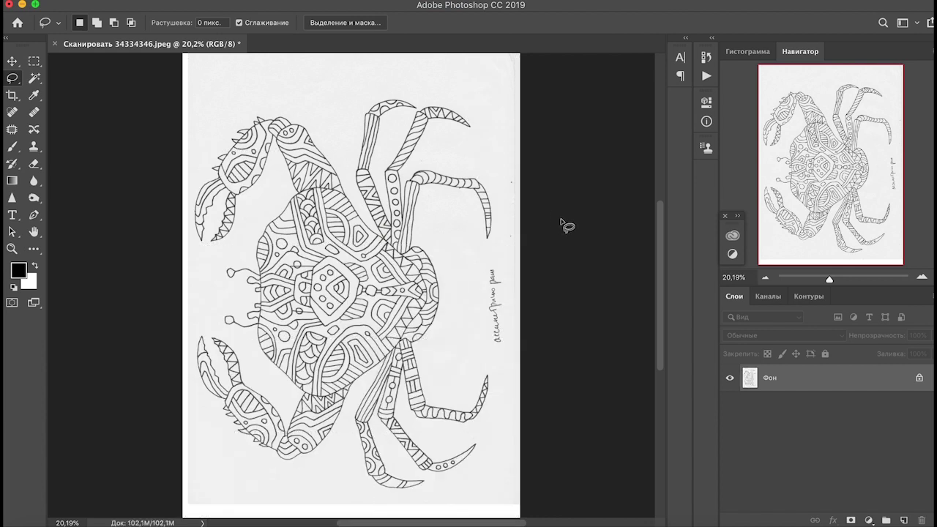
Apply a Curves adjustment on the RGB channel that whitens the paper and darkens the lines, with a shadow point at input 89, output 29
{"action": "key", "text": "super+m"}
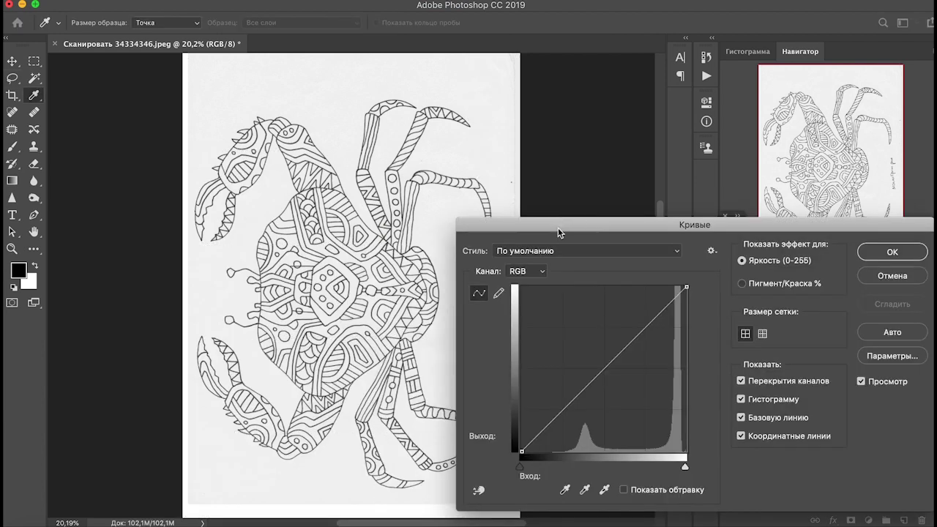
{"action": "left_click_drag", "start_coordinate": [560, 419], "coordinate": [573, 428]}
{"action": "left_click_drag", "start_coordinate": [686, 287], "coordinate": [664, 287]}
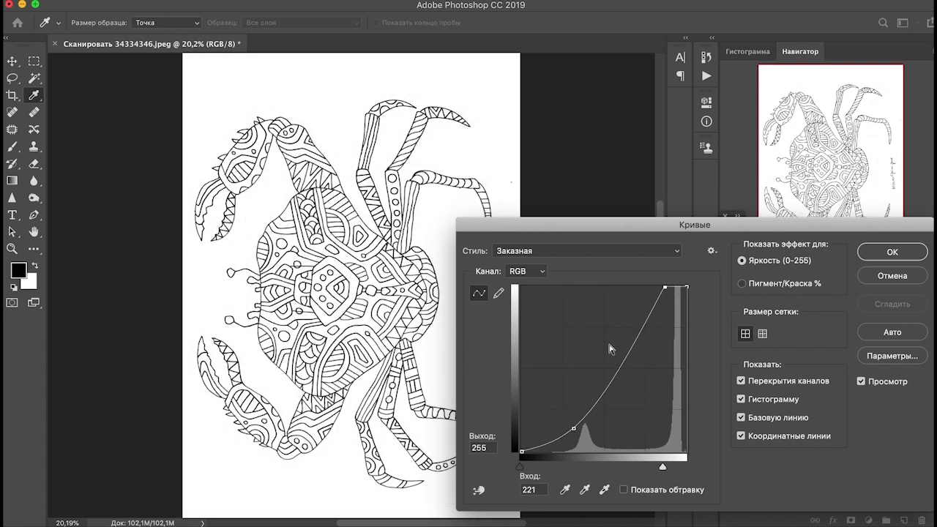
{"action": "left_click_drag", "start_coordinate": [573, 428], "coordinate": [581, 429]}
{"action": "left_click_drag", "start_coordinate": [667, 288], "coordinate": [658, 288]}
{"action": "left_click_drag", "start_coordinate": [581, 430], "coordinate": [584, 430]}
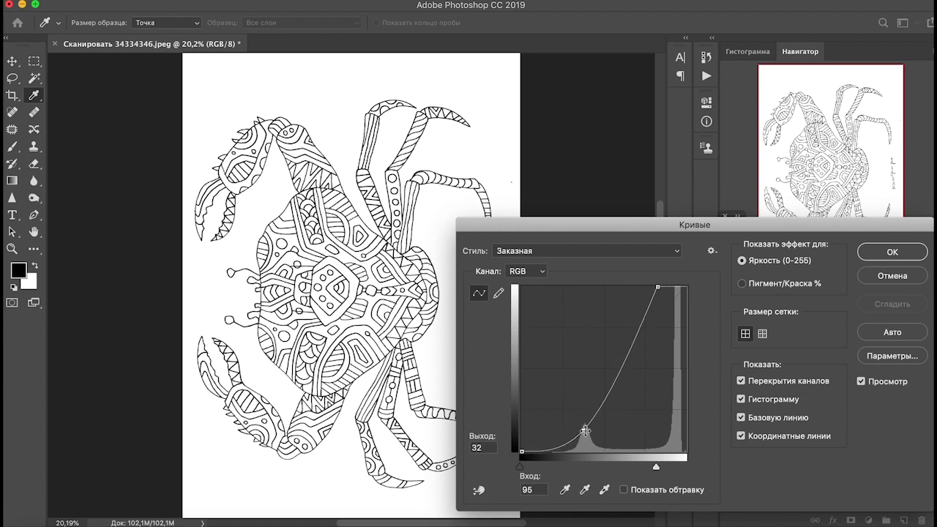
{"action": "left_click_drag", "start_coordinate": [607, 398], "coordinate": [584, 433]}
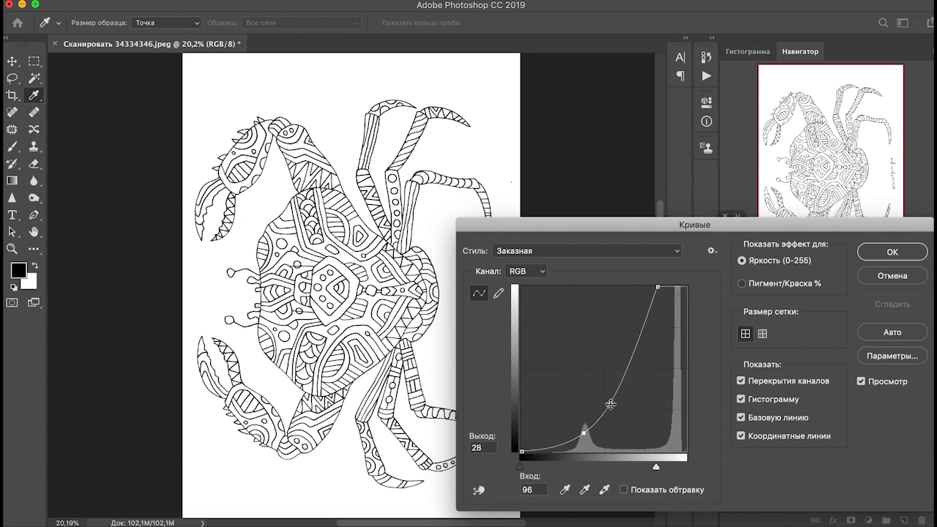
{"action": "left_click_drag", "start_coordinate": [610, 404], "coordinate": [615, 404]}
{"action": "left_click_drag", "start_coordinate": [583, 432], "coordinate": [579, 432]}
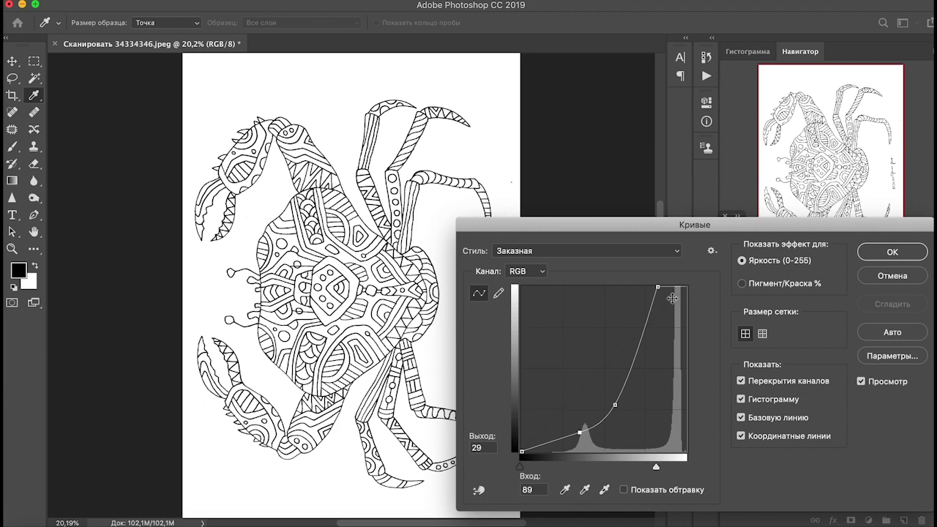
{"action": "left_click", "coordinate": [892, 253]}
Compare the line art before and after Curves up close by undoing and reapplying the adjustment
{"action": "left_click_drag", "start_coordinate": [830, 279], "coordinate": [846, 281]}
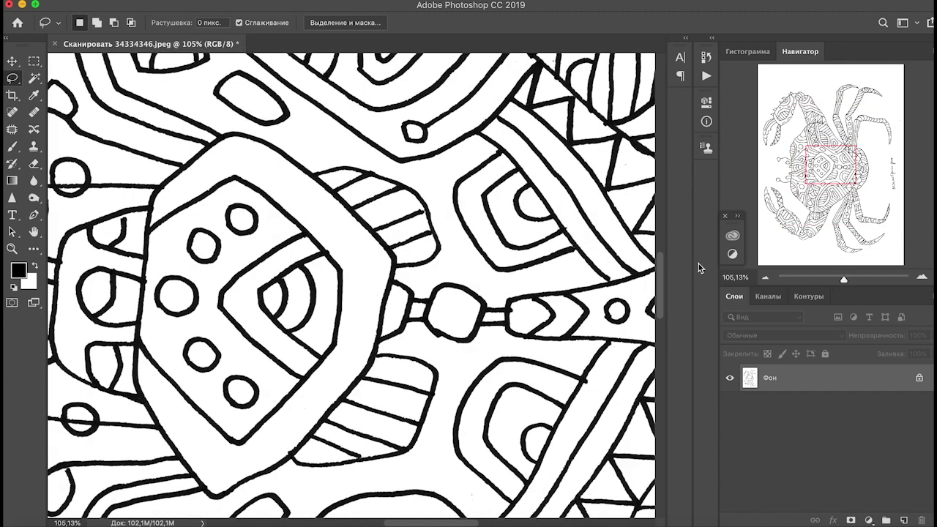
{"action": "key", "text": "super+z"}
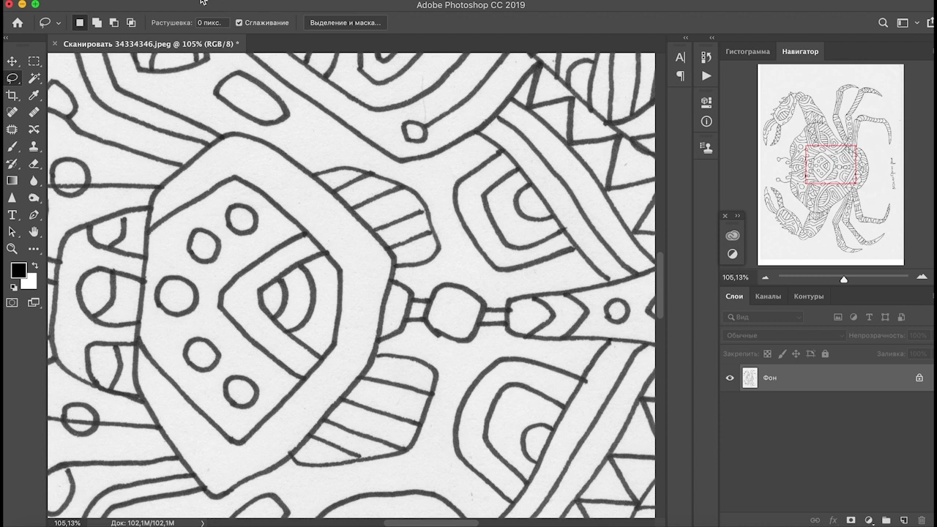
{"action": "left_click", "coordinate": [203, 20]}
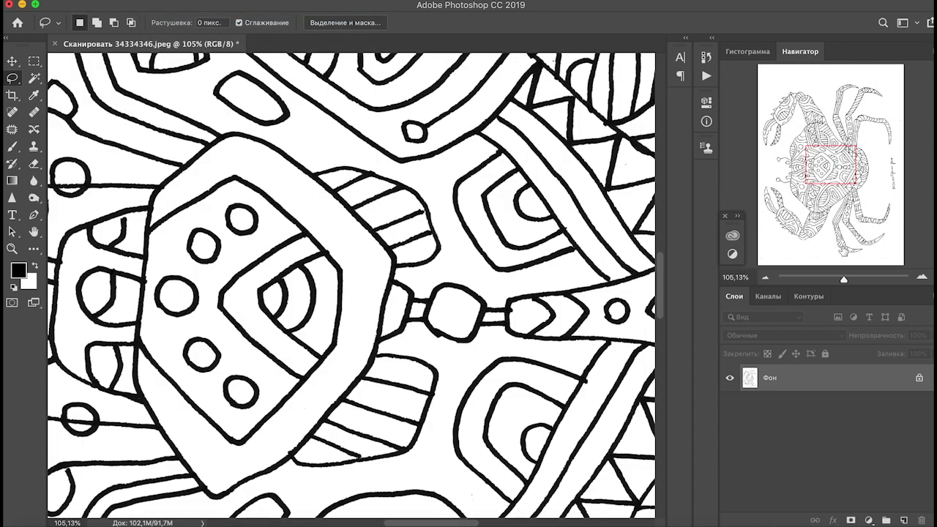
Ready the Eraser and examine the body and lower claw of the crab at up to 100% for remaining specks and flaws
{"action": "mouse_move", "coordinate": [839, 280]}
{"action": "left_mouse_down"}
{"action": "mouse_move", "coordinate": [830, 280]}
{"action": "mouse_move", "coordinate": [838, 280]}
{"action": "left_mouse_up"}
{"action": "key", "text": "e"}
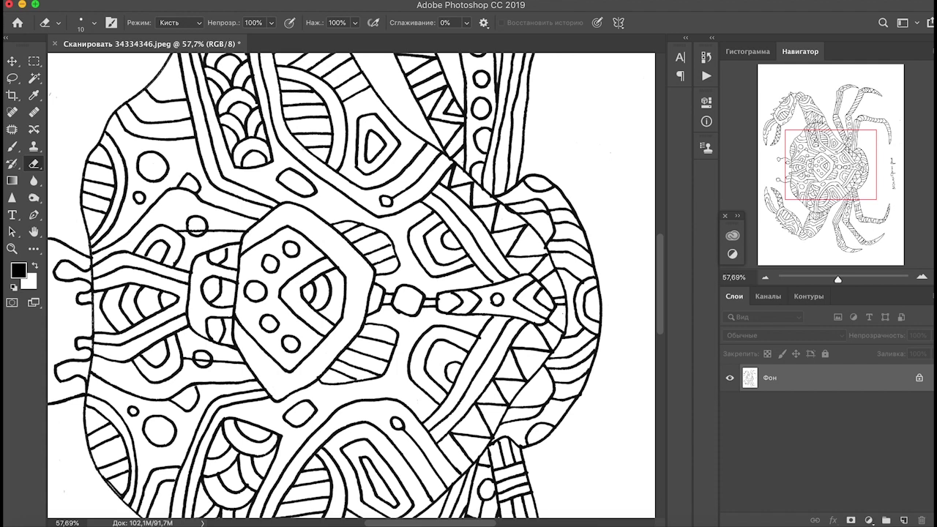
{"action": "left_click_drag", "start_coordinate": [244, 197], "coordinate": [320, 131]}
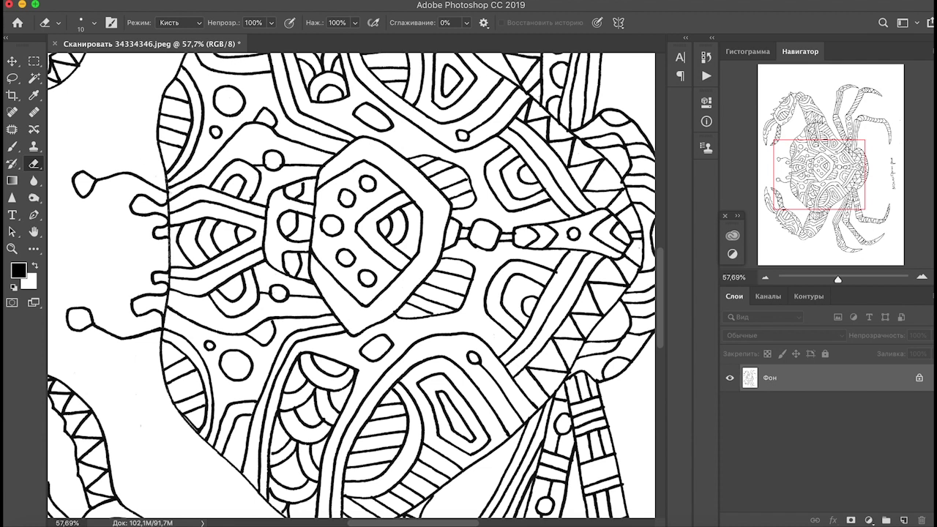
{"action": "left_click_drag", "start_coordinate": [839, 280], "coordinate": [843, 279]}
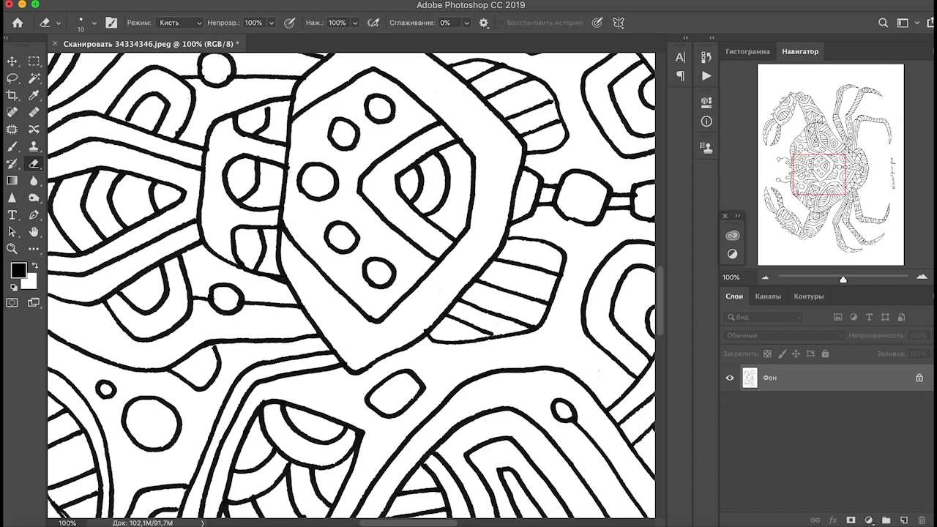
{"action": "scroll", "coordinate": [292, 178], "scroll_direction": "down", "scroll_amount": 8}
{"action": "scroll", "coordinate": [291, 177], "scroll_direction": "left", "scroll_amount": 4}
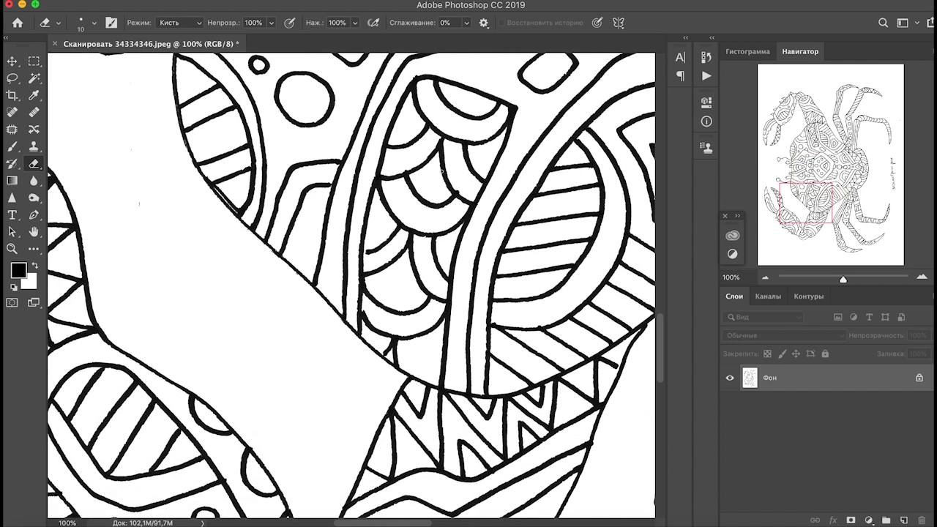
{"action": "scroll", "coordinate": [356, 257], "scroll_direction": "down", "scroll_amount": 10}
{"action": "scroll", "coordinate": [356, 257], "scroll_direction": "left", "scroll_amount": 2}
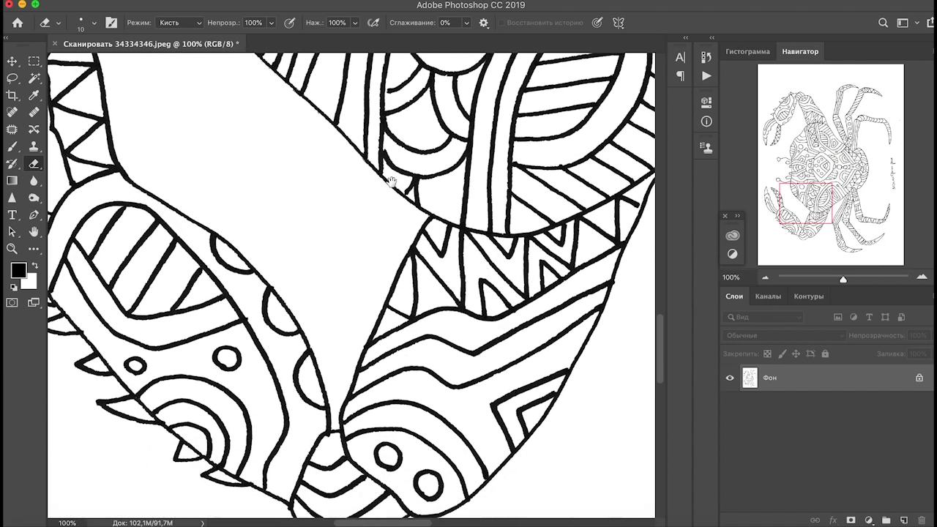
{"action": "scroll", "coordinate": [391, 158], "scroll_direction": "up", "scroll_amount": 2}
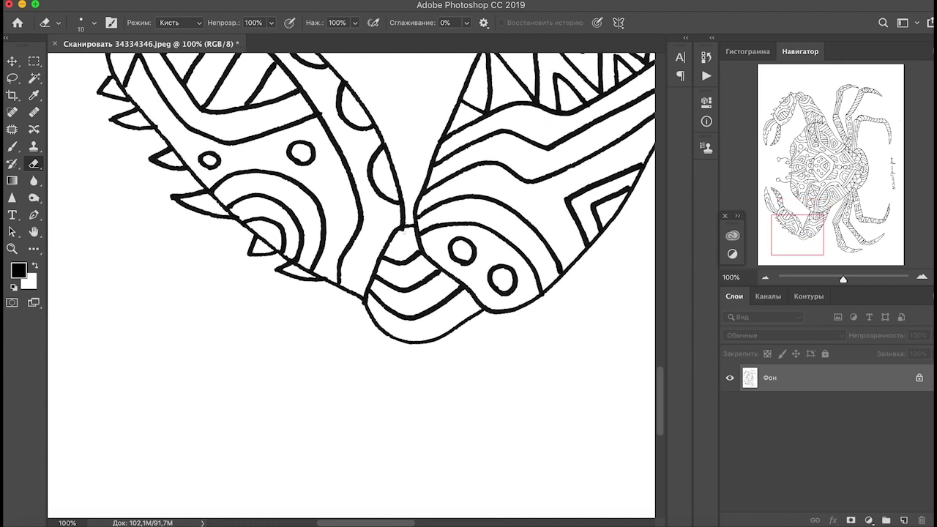
Examine the lower claw, its arm and the lower half of the shell at 100% for remaining specks and flaws
{"action": "scroll", "coordinate": [390, 235], "scroll_direction": "left", "scroll_amount": 3}
{"action": "scroll", "coordinate": [391, 235], "scroll_direction": "up", "scroll_amount": 8}
{"action": "scroll", "coordinate": [391, 235], "scroll_direction": "left", "scroll_amount": 5}
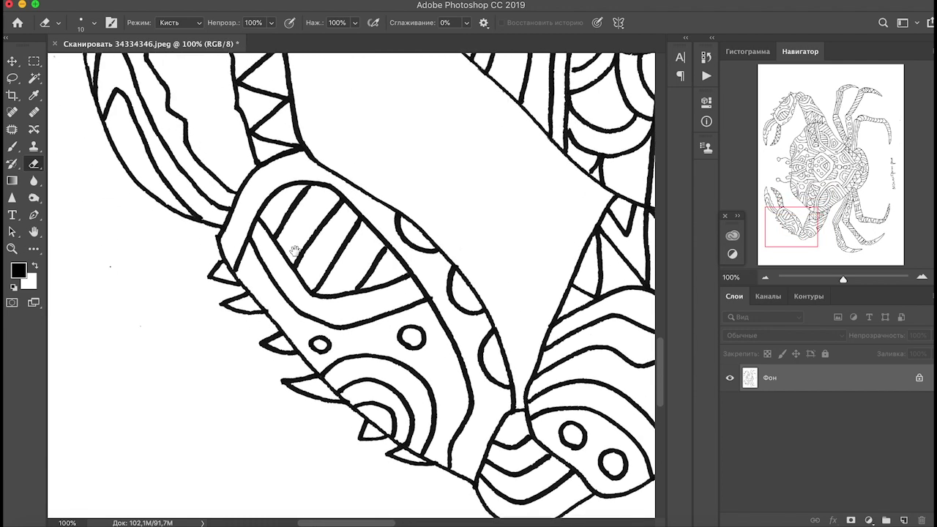
{"action": "scroll", "coordinate": [219, 231], "scroll_direction": "up", "scroll_amount": 8}
{"action": "scroll", "coordinate": [227, 223], "scroll_direction": "left", "scroll_amount": 3}
{"action": "scroll", "coordinate": [236, 220], "scroll_direction": "up", "scroll_amount": 10}
{"action": "scroll", "coordinate": [236, 251], "scroll_direction": "right", "scroll_amount": 6}
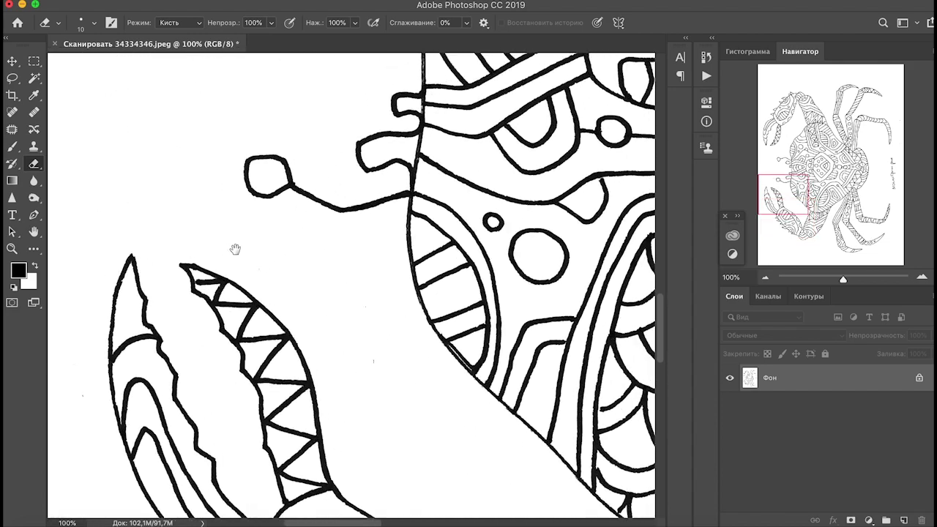
{"action": "scroll", "coordinate": [210, 254], "scroll_direction": "down", "scroll_amount": 10}
{"action": "scroll", "coordinate": [210, 254], "scroll_direction": "right", "scroll_amount": 5}
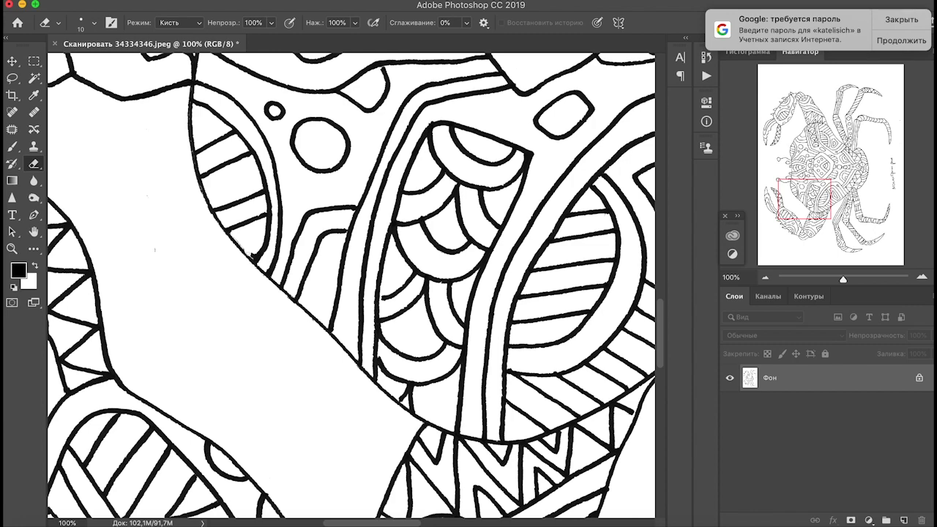
{"action": "scroll", "coordinate": [382, 284], "scroll_direction": "down", "scroll_amount": 15}
{"action": "scroll", "coordinate": [382, 284], "scroll_direction": "right", "scroll_amount": 8}
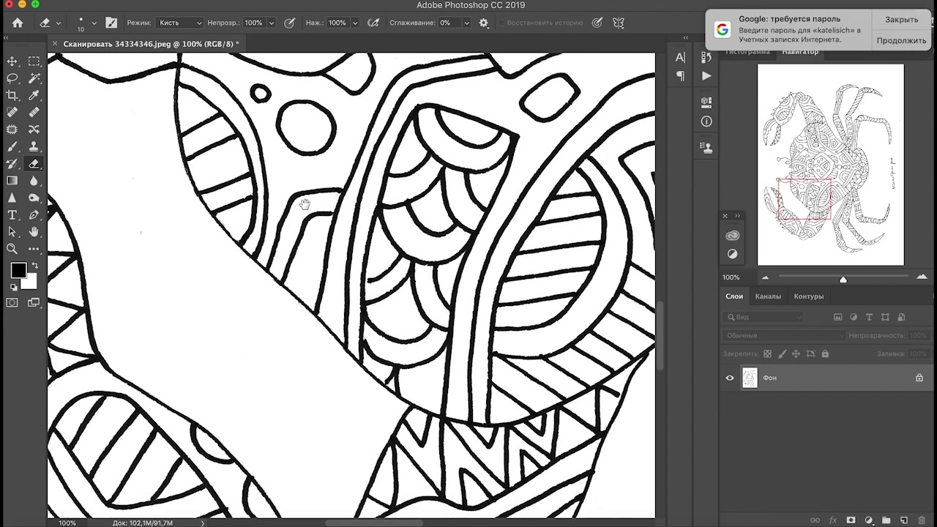
{"action": "scroll", "coordinate": [311, 202], "scroll_direction": "right", "scroll_amount": 10}
{"action": "scroll", "coordinate": [311, 202], "scroll_direction": "down", "scroll_amount": 4}
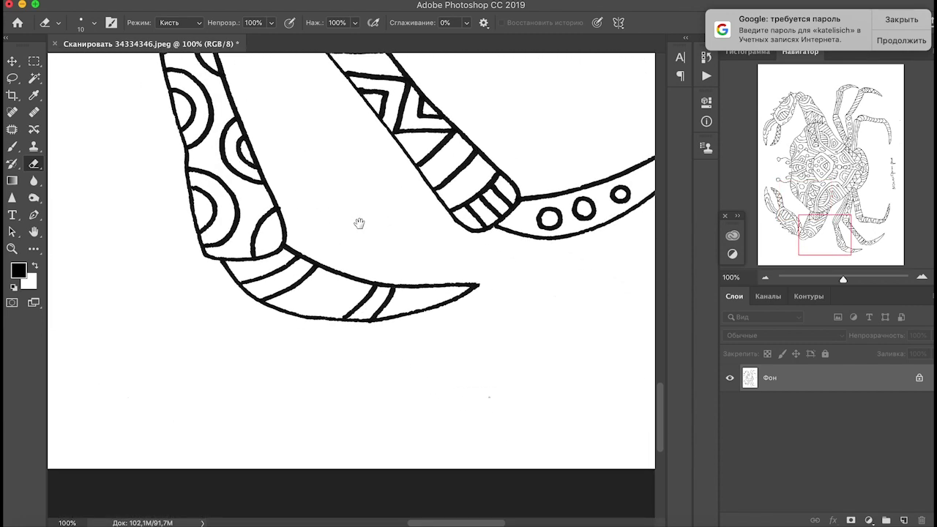
Remove stray specks on and between the lower walking legs with the Eraser
{"action": "scroll", "coordinate": [289, 251], "scroll_direction": "up", "scroll_amount": 4}
{"action": "scroll", "coordinate": [289, 251], "scroll_direction": "right", "scroll_amount": 3}
{"action": "scroll", "coordinate": [303, 241], "scroll_direction": "up", "scroll_amount": 6}
{"action": "scroll", "coordinate": [303, 242], "scroll_direction": "left", "scroll_amount": 4}
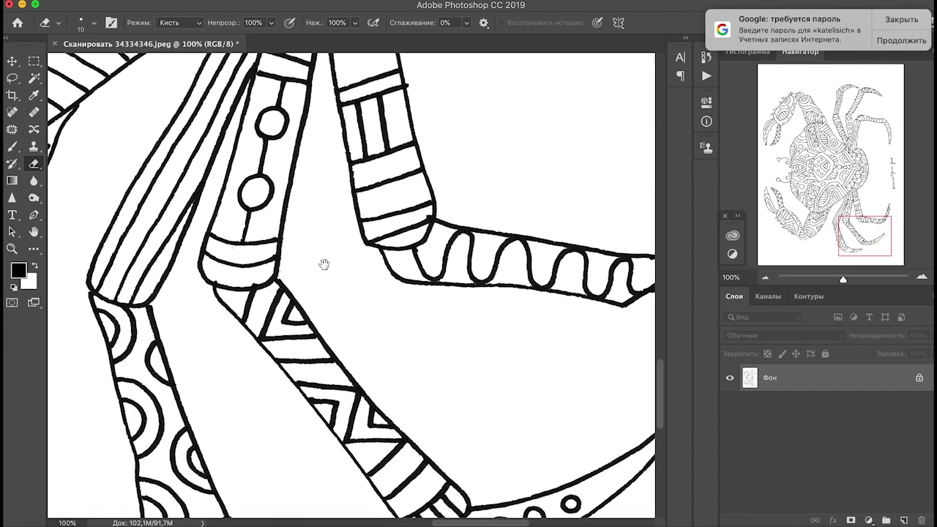
{"action": "left_click", "coordinate": [279, 322]}
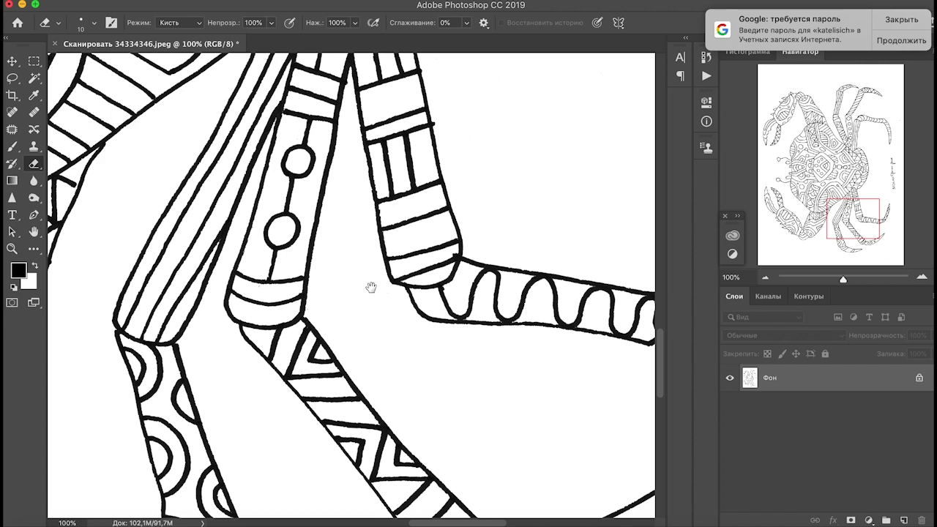
{"action": "scroll", "coordinate": [371, 286], "scroll_direction": "right", "scroll_amount": 6}
{"action": "left_click", "coordinate": [296, 251]}
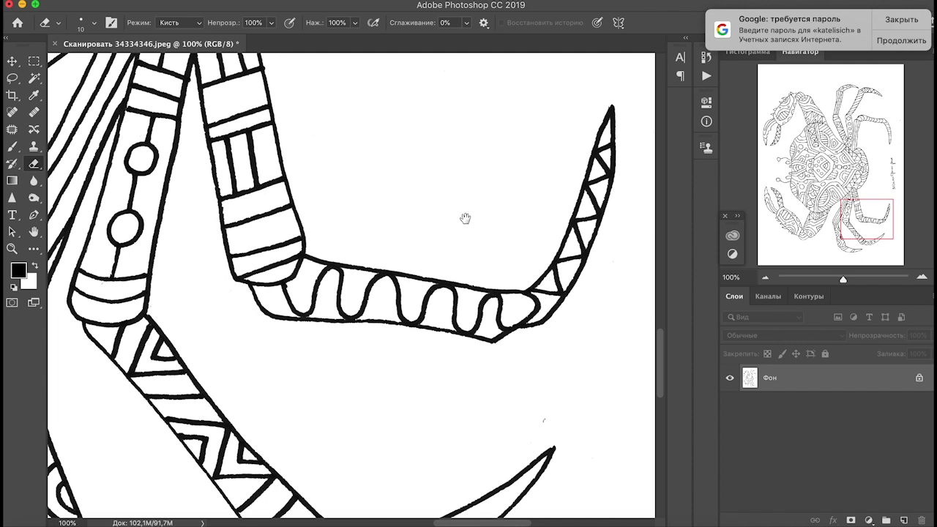
Touch up the line with the Brush where the upper diagonal band meets the central ornament at the rear of the shell
{"action": "scroll", "coordinate": [465, 215], "scroll_direction": "up", "scroll_amount": 10}
{"action": "scroll", "coordinate": [465, 215], "scroll_direction": "left", "scroll_amount": 6}
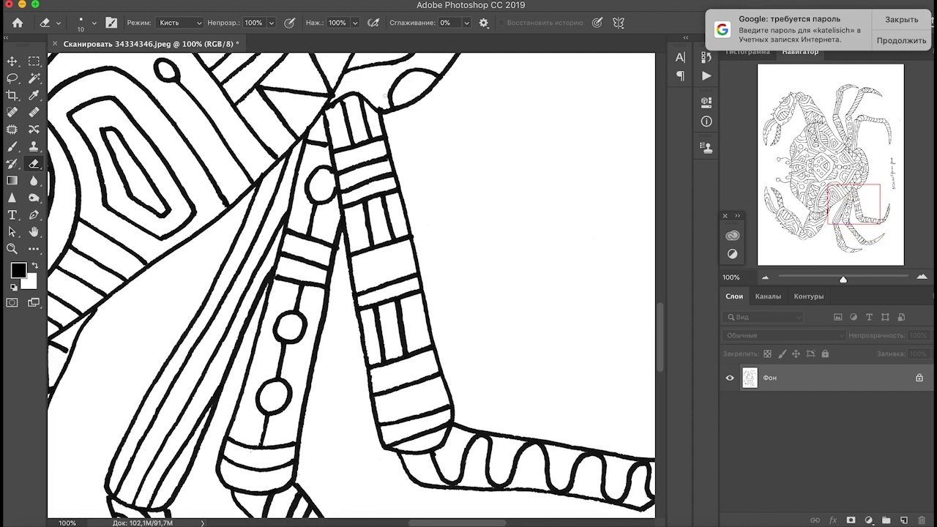
{"action": "scroll", "coordinate": [382, 109], "scroll_direction": "up", "scroll_amount": 10}
{"action": "scroll", "coordinate": [382, 109], "scroll_direction": "left", "scroll_amount": 2}
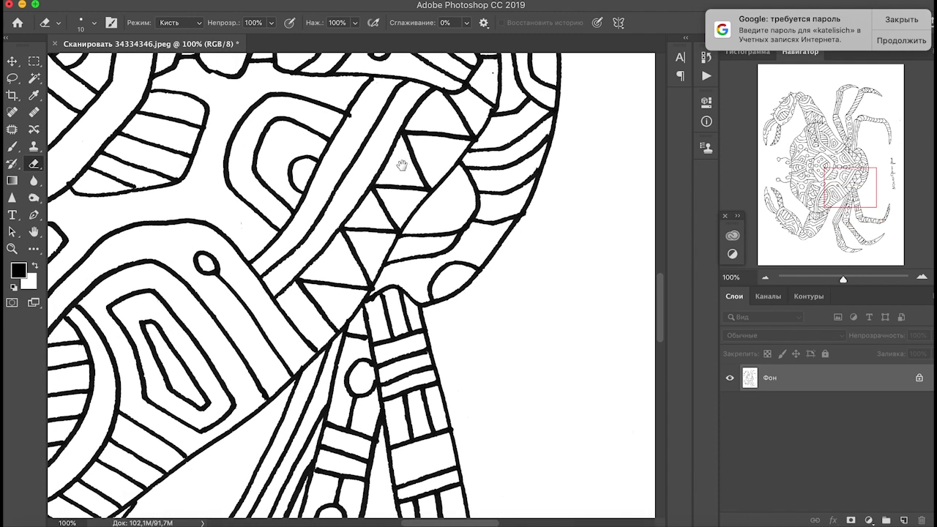
{"action": "scroll", "coordinate": [458, 199], "scroll_direction": "up", "scroll_amount": 14}
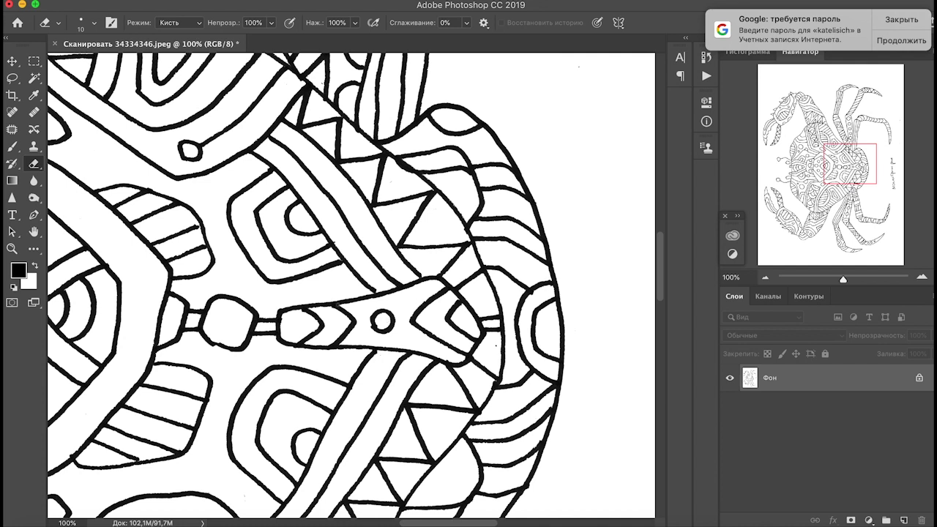
{"action": "key", "text": "b"}
{"action": "left_click", "coordinate": [377, 292]}
Repair the shell's upper outline beside the striped section with a short Brush stroke and ready the Eraser for cleanup
{"action": "scroll", "coordinate": [370, 286], "scroll_direction": "up", "scroll_amount": 5}
{"action": "scroll", "coordinate": [369, 286], "scroll_direction": "left", "scroll_amount": 5}
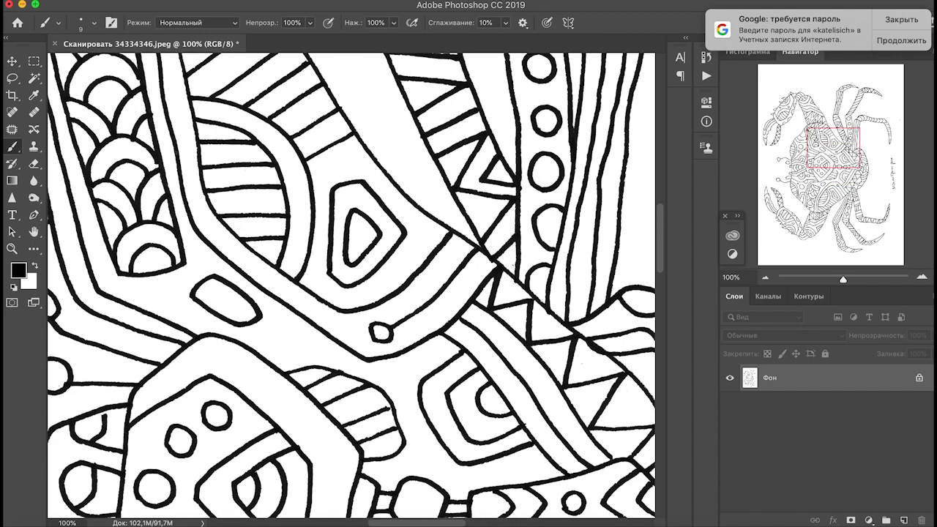
{"action": "scroll", "coordinate": [176, 148], "scroll_direction": "up", "scroll_amount": 5}
{"action": "scroll", "coordinate": [175, 148], "scroll_direction": "left", "scroll_amount": 5}
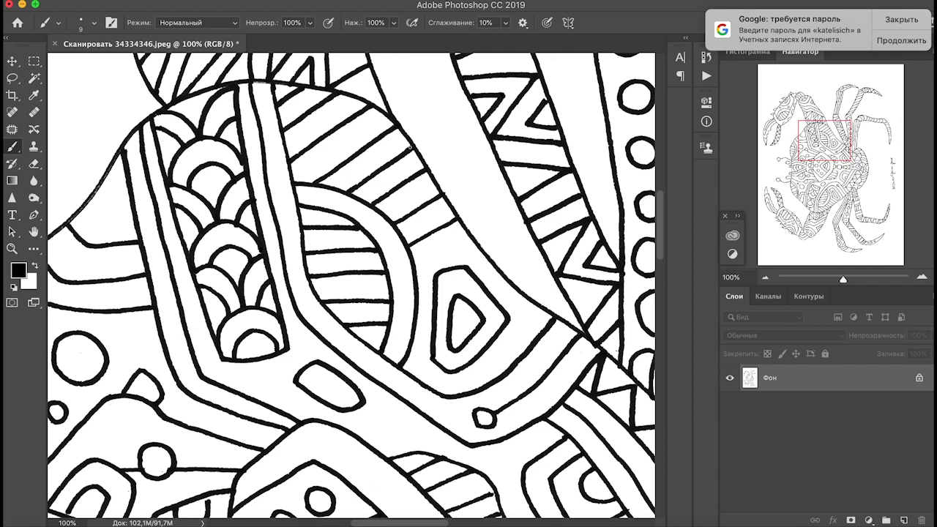
{"action": "left_click_drag", "start_coordinate": [411, 147], "coordinate": [421, 140]}
{"action": "key", "text": "e"}
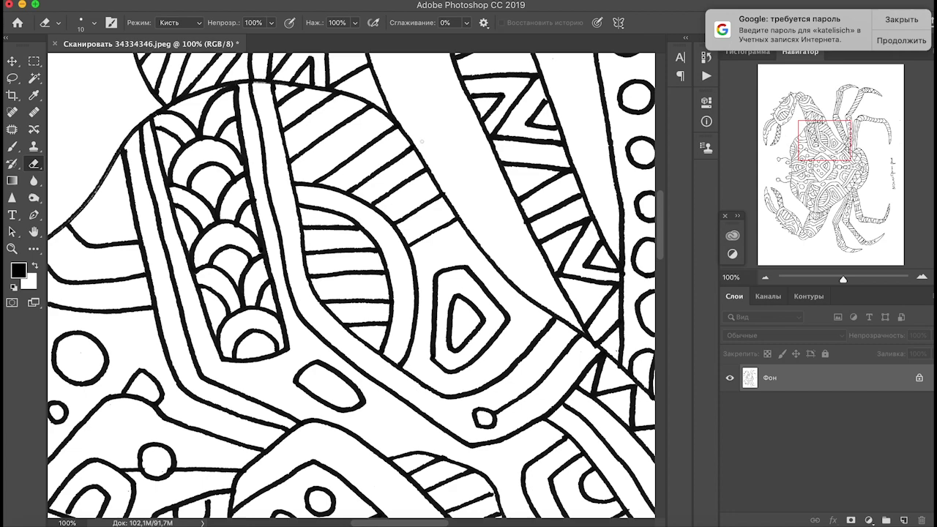
Touch up the line work around the small circle near the eye stalks with the Brush and return to the Eraser
{"action": "scroll", "coordinate": [347, 303], "scroll_direction": "down", "scroll_amount": 10}
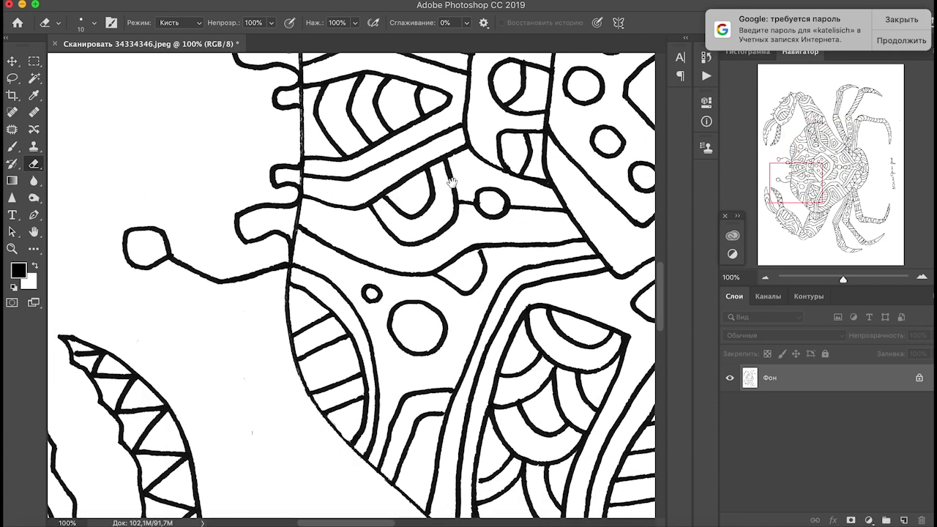
{"action": "key", "text": "b"}
{"action": "scroll", "coordinate": [479, 251], "scroll_direction": "up", "scroll_amount": 10}
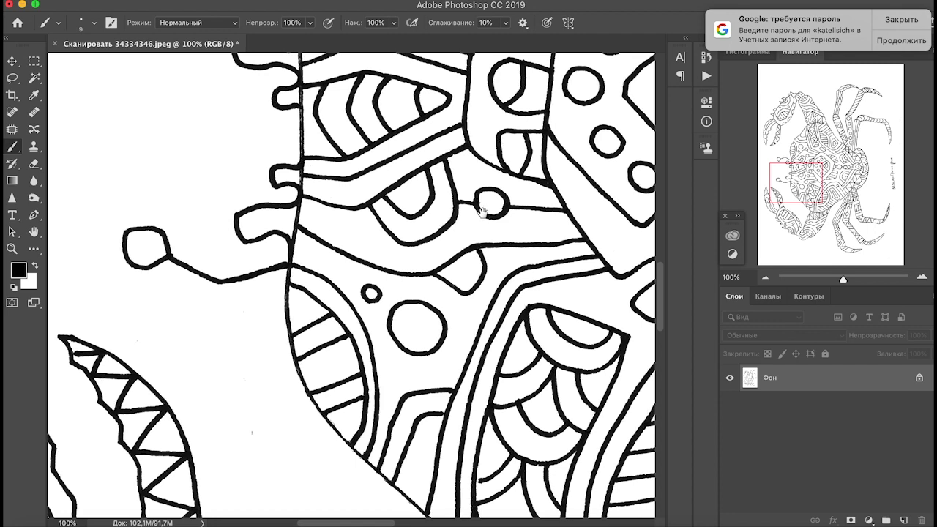
{"action": "left_click_drag", "start_coordinate": [406, 421], "coordinate": [406, 429]}
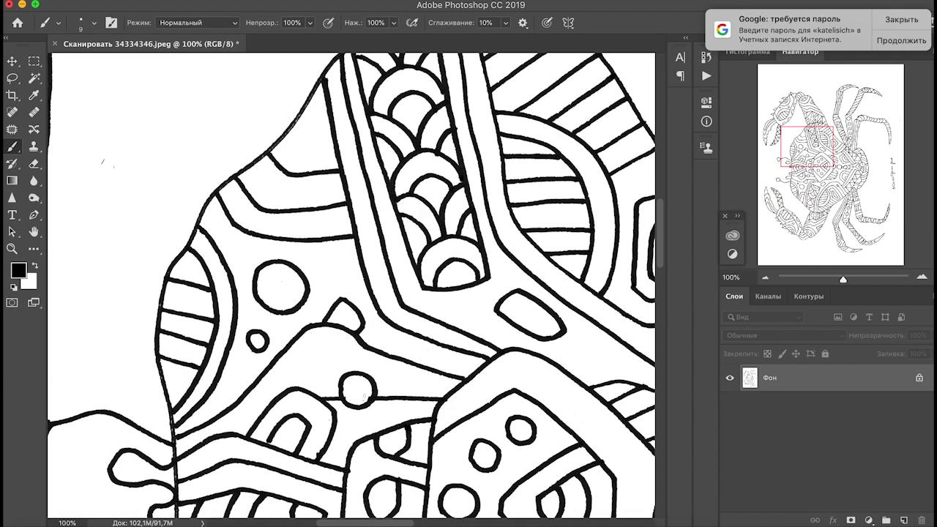
{"action": "key", "text": "e"}
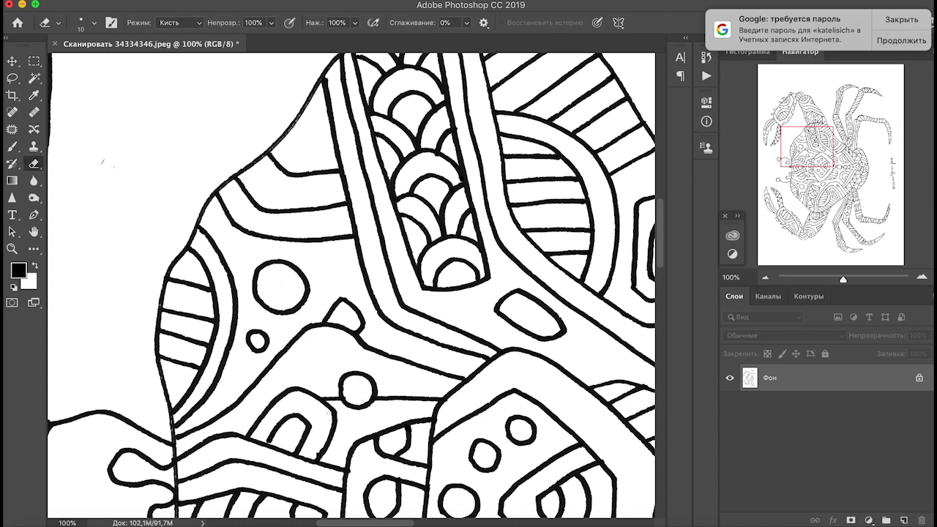
Erase the two black dots in the blank paper beside the curved tip of the upper leg nearest the rear shell
{"action": "scroll", "coordinate": [372, 318], "scroll_direction": "up", "scroll_amount": 5}
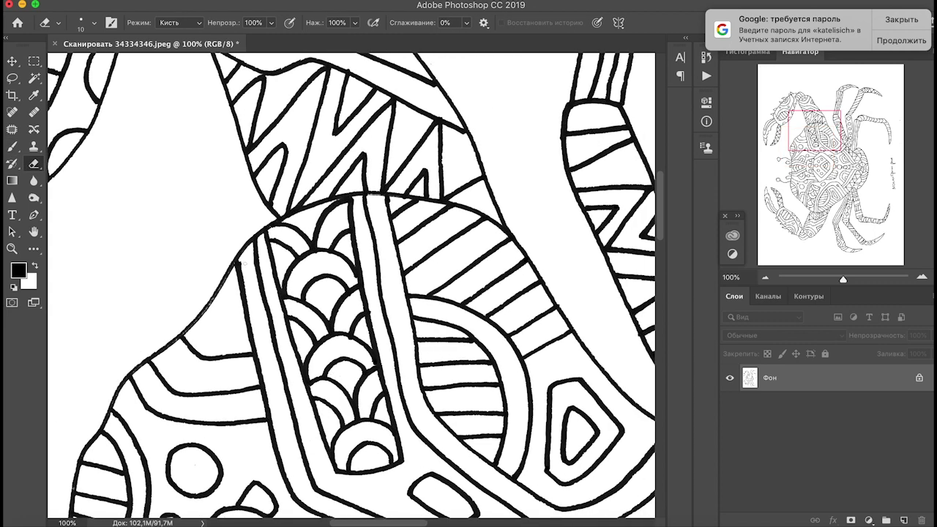
{"action": "scroll", "coordinate": [344, 287], "scroll_direction": "up", "scroll_amount": 10}
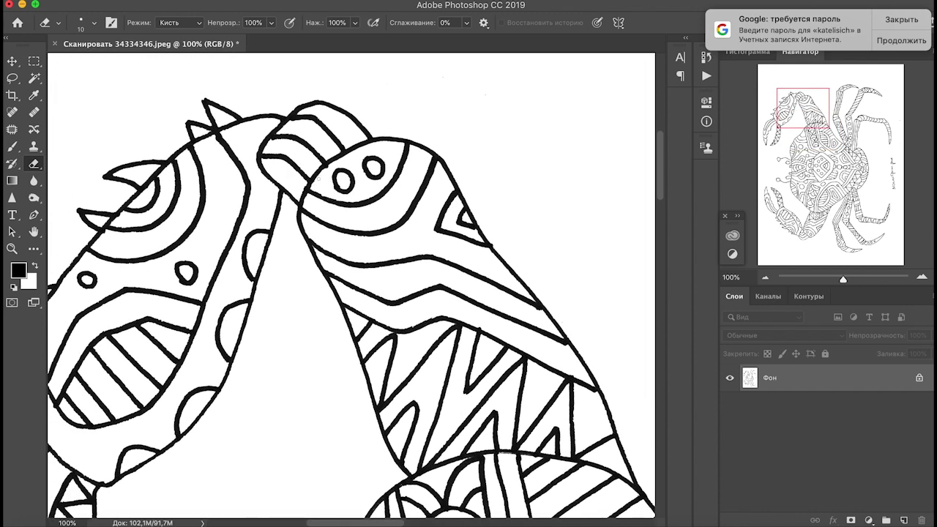
{"action": "scroll", "coordinate": [362, 194], "scroll_direction": "left", "scroll_amount": 10}
{"action": "scroll", "coordinate": [361, 194], "scroll_direction": "down", "scroll_amount": 4}
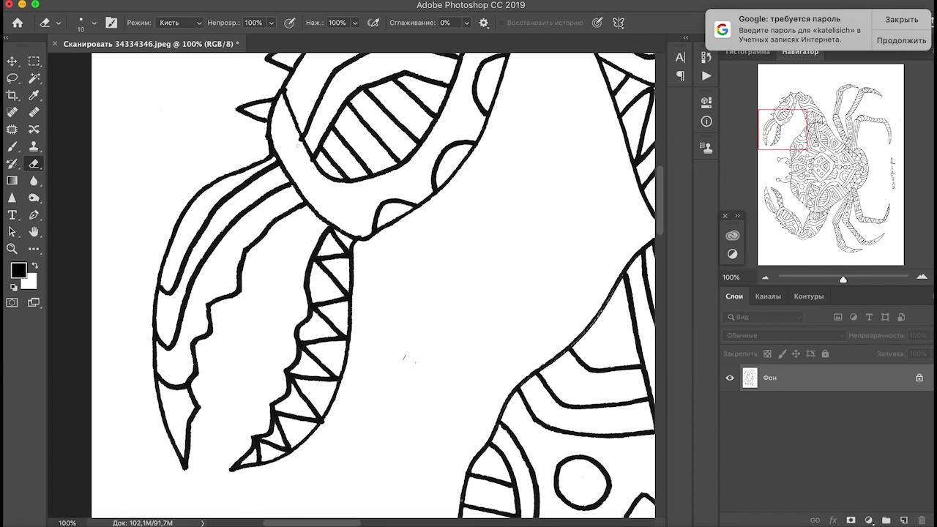
{"action": "left_click_drag", "start_coordinate": [367, 191], "coordinate": [200, 252]}
{"action": "left_click_drag", "start_coordinate": [355, 258], "coordinate": [376, 272]}
{"action": "left_click_drag", "start_coordinate": [372, 306], "coordinate": [357, 131]}
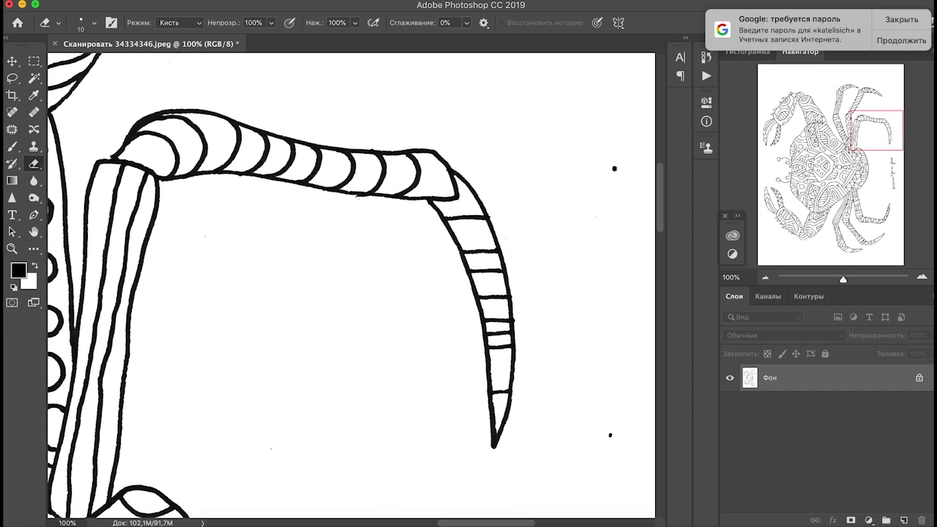
{"action": "left_click", "coordinate": [613, 169]}
{"action": "left_click", "coordinate": [610, 436]}
Examine the upper leg joints and the rear of the shell at 100% for remaining specks and broken lines
{"action": "scroll", "coordinate": [207, 237], "scroll_direction": "down", "scroll_amount": 5}
{"action": "scroll", "coordinate": [207, 237], "scroll_direction": "left", "scroll_amount": 5}
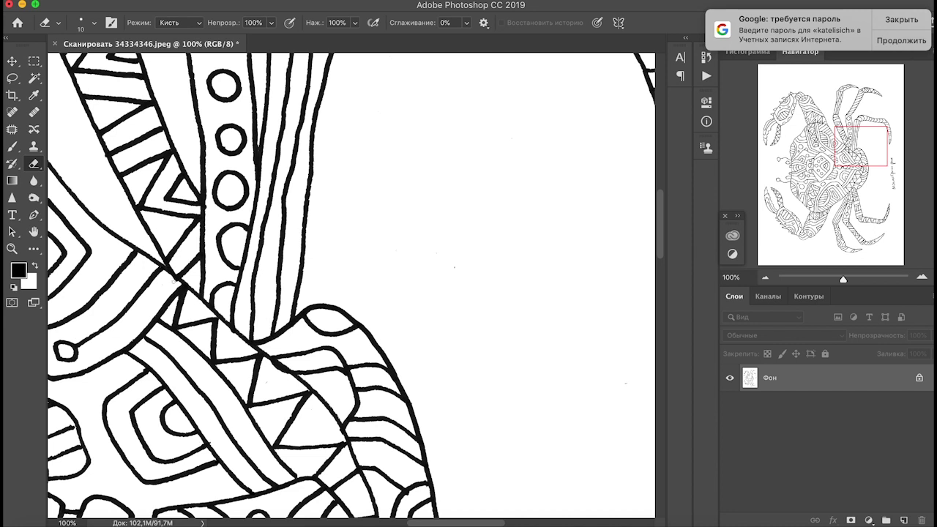
{"action": "scroll", "coordinate": [352, 286], "scroll_direction": "down", "scroll_amount": 3}
{"action": "scroll", "coordinate": [352, 286], "scroll_direction": "left", "scroll_amount": 1}
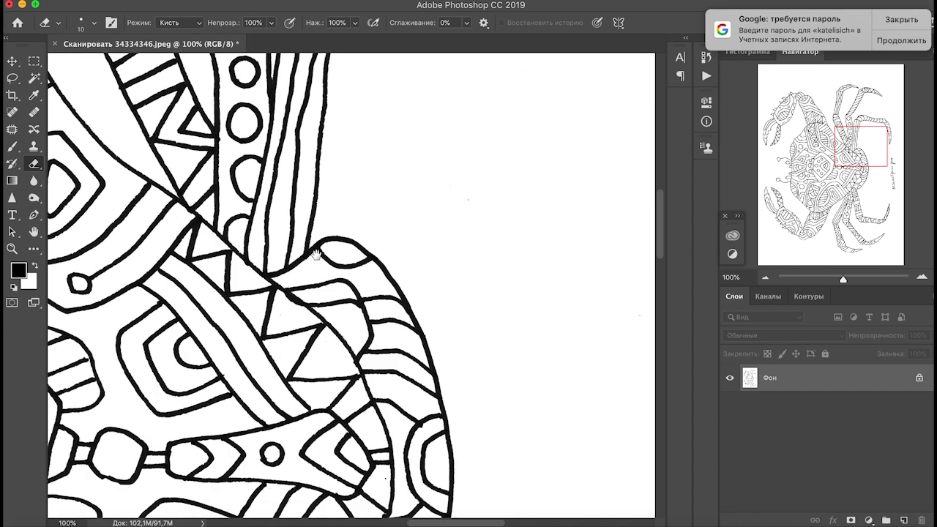
{"action": "left_click_drag", "start_coordinate": [297, 251], "coordinate": [309, 255]}
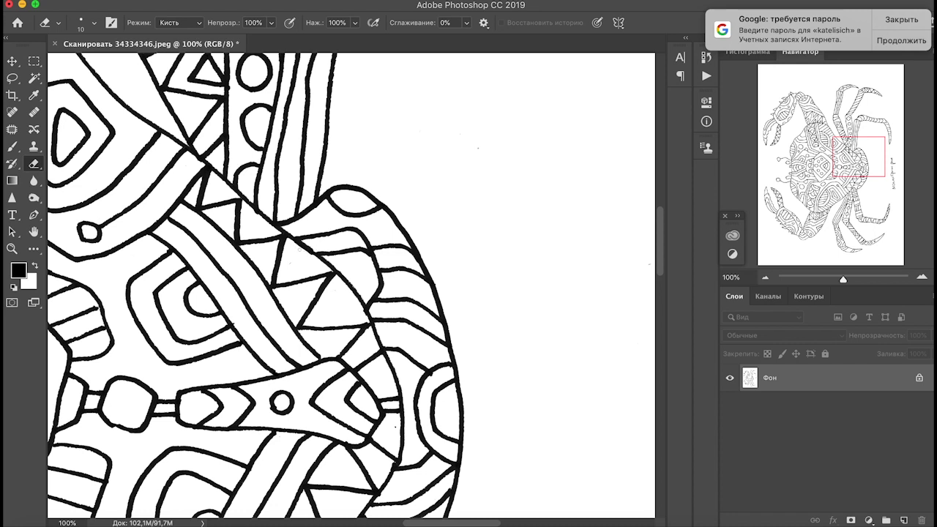
{"action": "scroll", "coordinate": [309, 253], "scroll_direction": "down", "scroll_amount": 4}
{"action": "scroll", "coordinate": [309, 253], "scroll_direction": "left", "scroll_amount": 3}
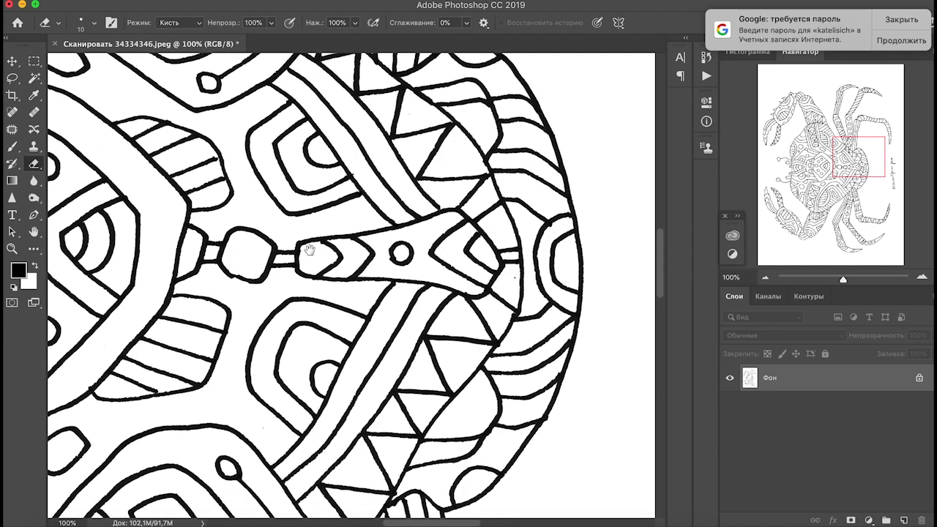
{"action": "key", "text": "b"}
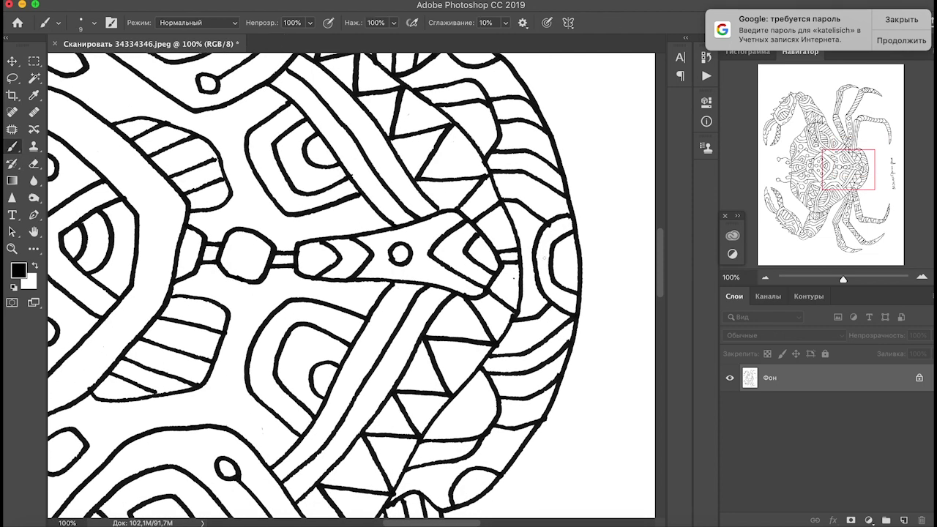
Select the handwritten note beside the crab with the Lasso, clear it to the white background and deselect
{"action": "left_click_drag", "start_coordinate": [843, 279], "coordinate": [830, 279]}
{"action": "key", "text": "l"}
{"action": "mouse_move", "coordinate": [507, 258]}
{"action": "left_mouse_down"}
{"action": "mouse_move", "coordinate": [528, 374]}
{"action": "mouse_move", "coordinate": [537, 297]}
{"action": "mouse_move", "coordinate": [513, 255]}
{"action": "left_mouse_up"}
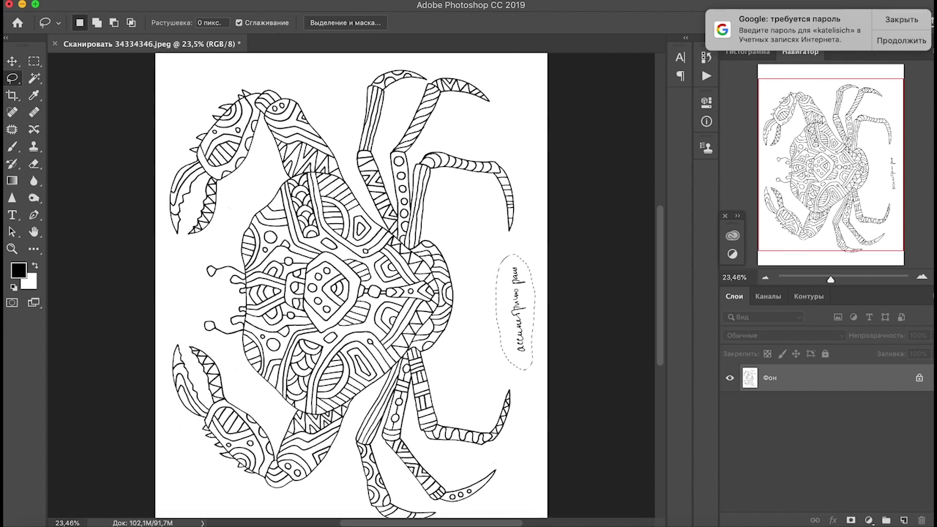
{"action": "left_click", "coordinate": [120, 0]}
{"action": "mouse_move", "coordinate": [157, 0]}
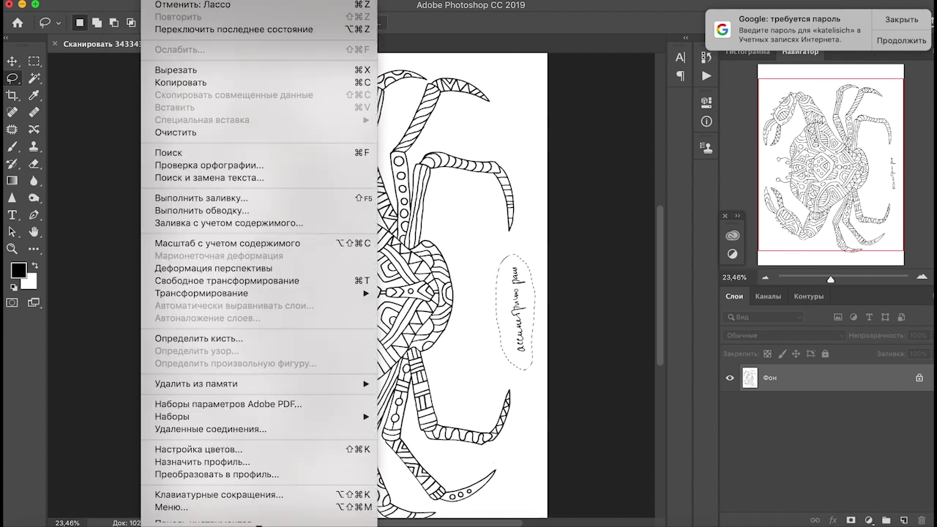
{"action": "left_click", "coordinate": [176, 132]}
{"action": "key", "text": "super+d"}
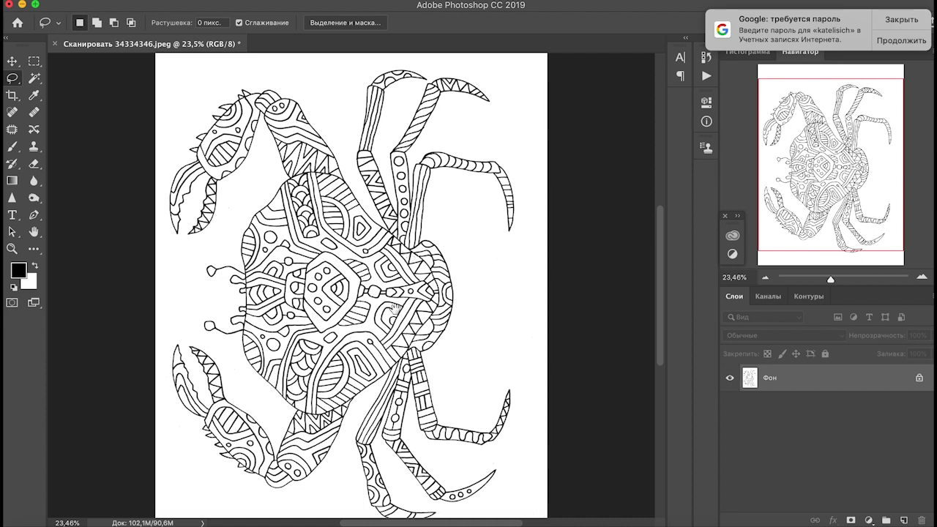
Duplicate the background layer and view the eye stalks and front of the shell at 100%
{"action": "scroll", "coordinate": [399, 311], "scroll_direction": "down", "scroll_amount": 3}
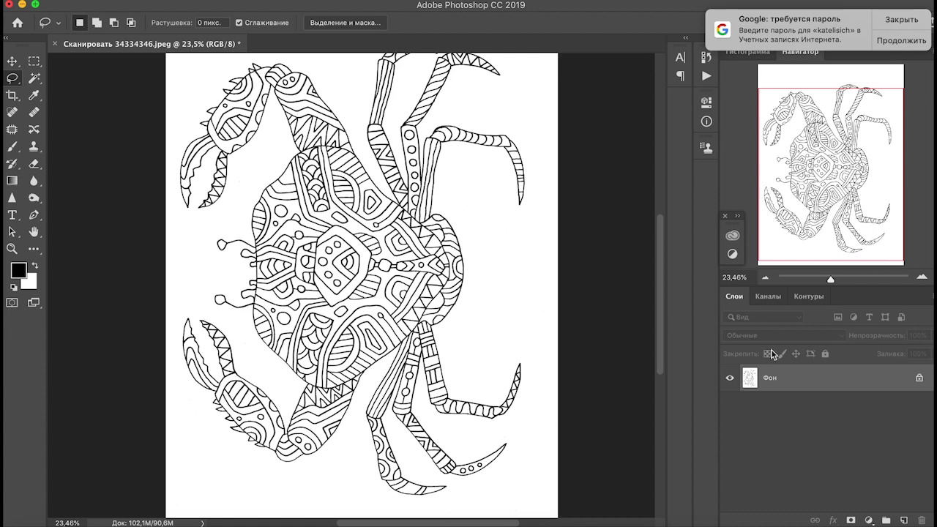
{"action": "right_click", "coordinate": [753, 380]}
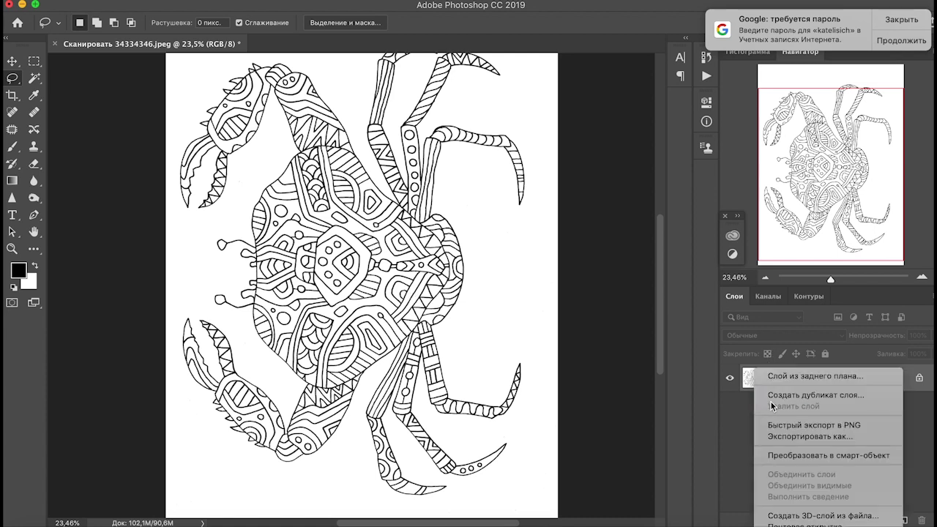
{"action": "left_click", "coordinate": [772, 396]}
{"action": "key", "text": "Return"}
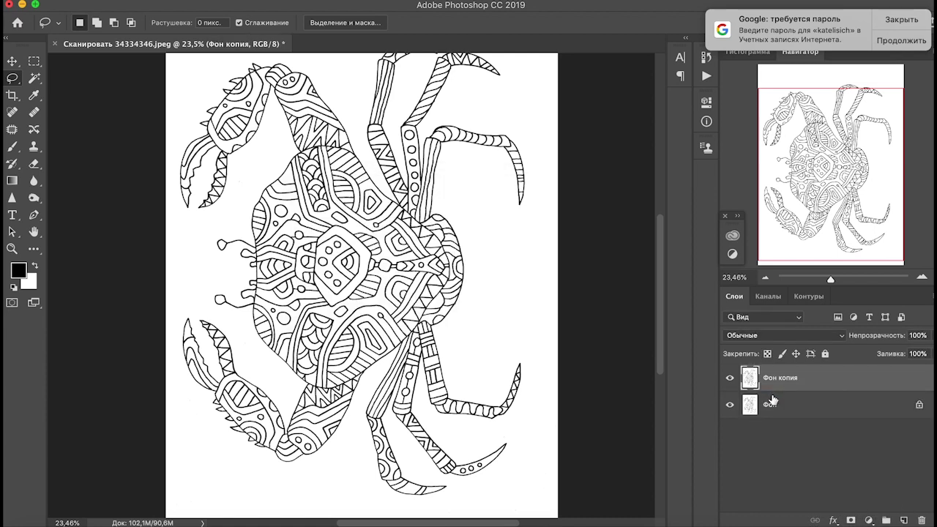
{"action": "left_click_drag", "start_coordinate": [830, 281], "coordinate": [840, 286]}
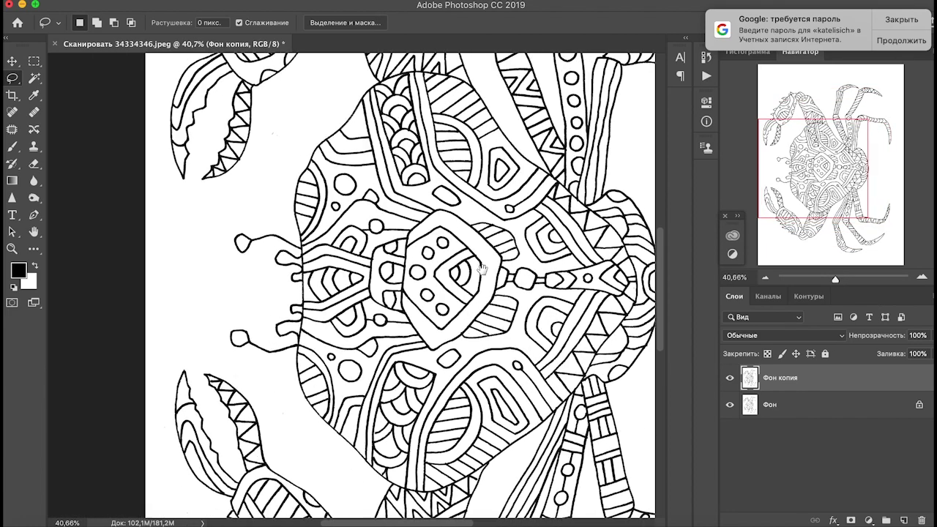
{"action": "left_click_drag", "start_coordinate": [835, 279], "coordinate": [842, 279]}
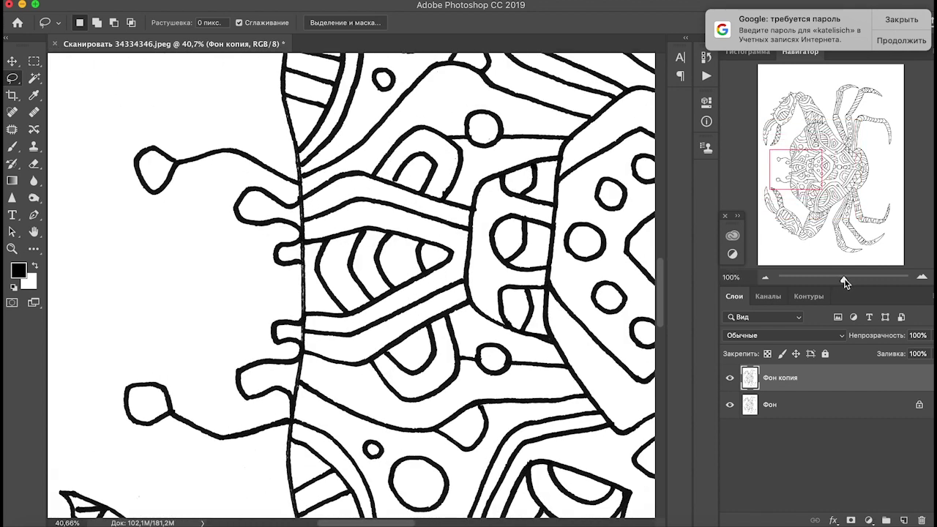
Hide the original background layer and select the white paper on the copy with Color Range at a fuzziness of 156
{"action": "left_click", "coordinate": [730, 405]}
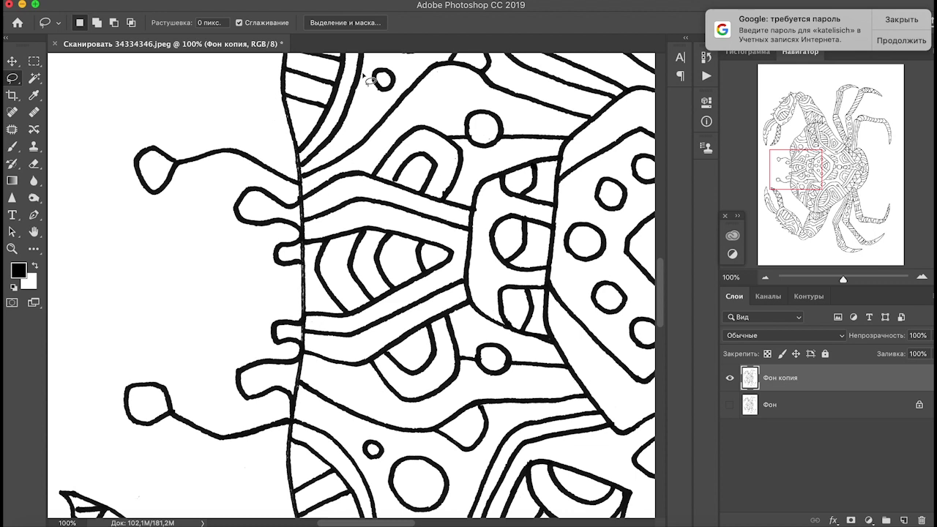
{"action": "left_click", "coordinate": [400, 1]}
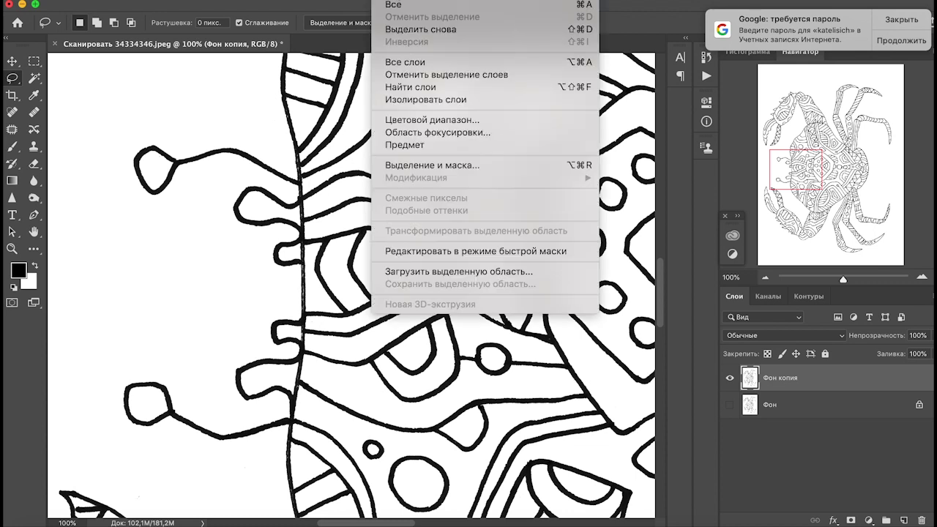
{"action": "left_click", "coordinate": [428, 125]}
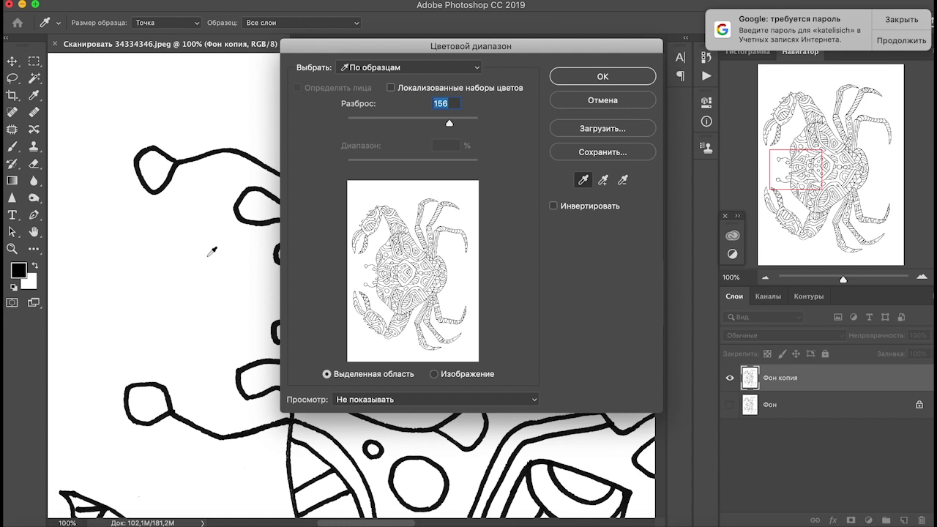
{"action": "left_click", "coordinate": [200, 245]}
{"action": "left_click", "coordinate": [575, 78]}
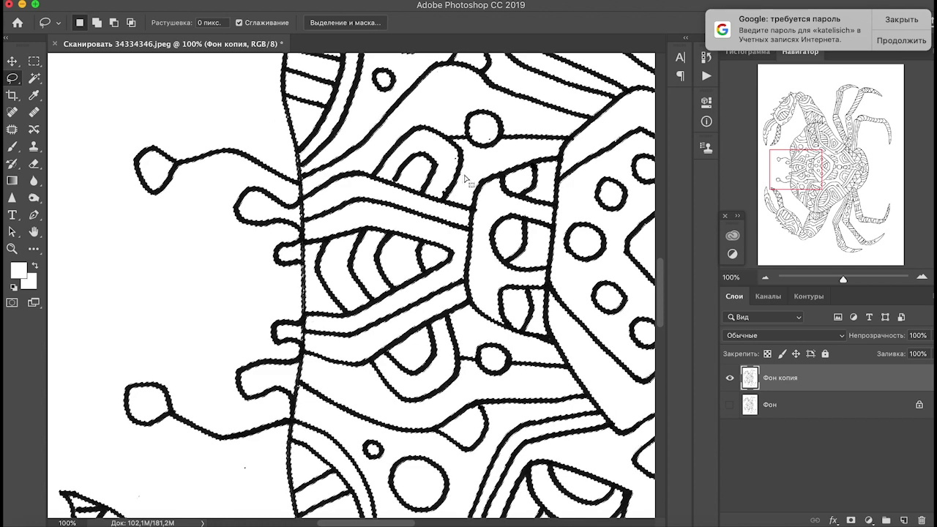
Contract the selection of the white areas by 2 pixels
{"action": "scroll", "coordinate": [789, 274], "scroll_direction": "up", "scroll_amount": 5}
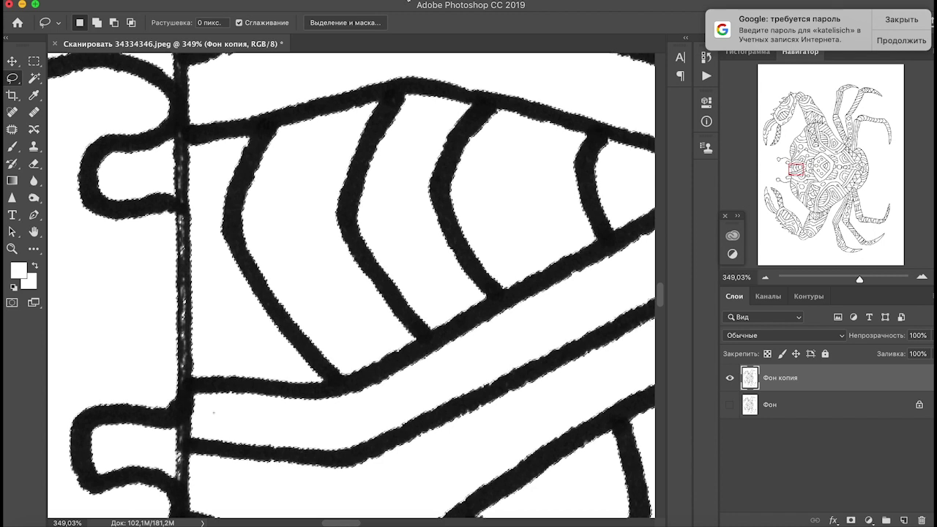
{"action": "left_click", "coordinate": [410, 0]}
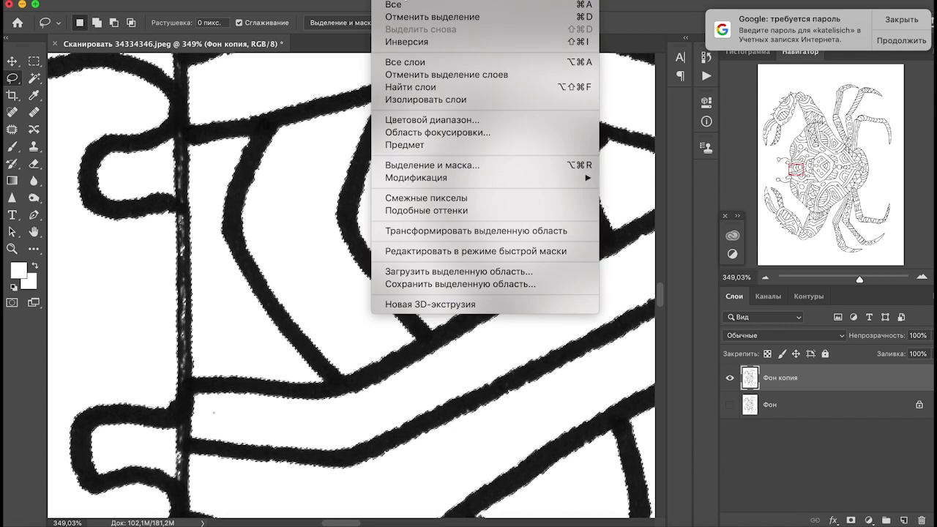
{"action": "mouse_move", "coordinate": [503, 184]}
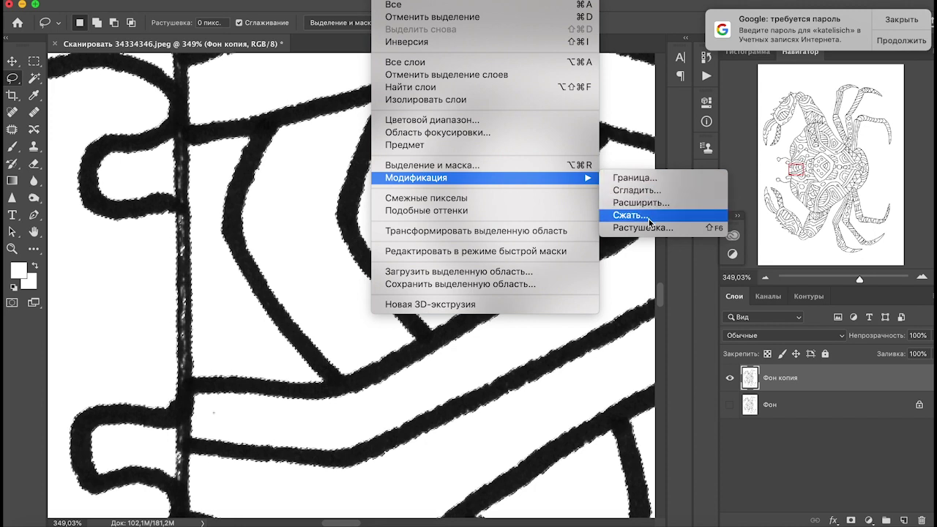
{"action": "left_click", "coordinate": [643, 218]}
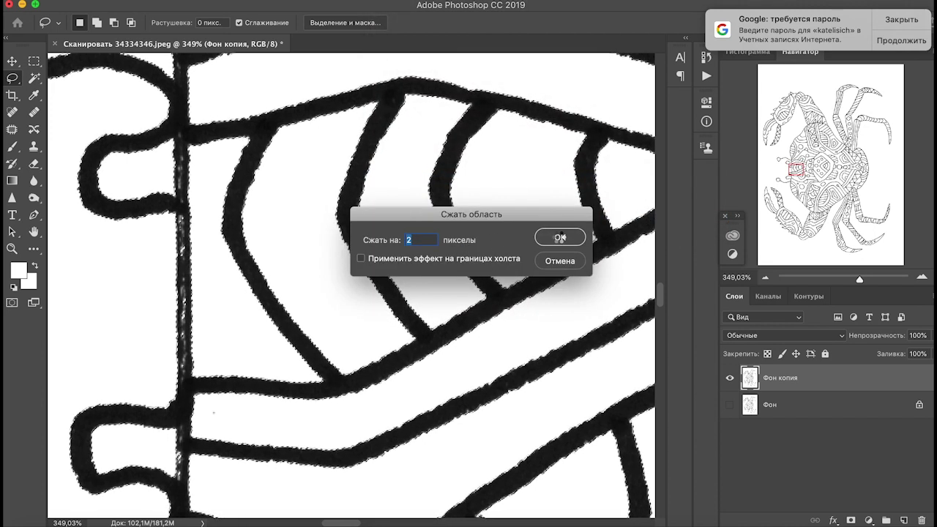
{"action": "left_click", "coordinate": [558, 238]}
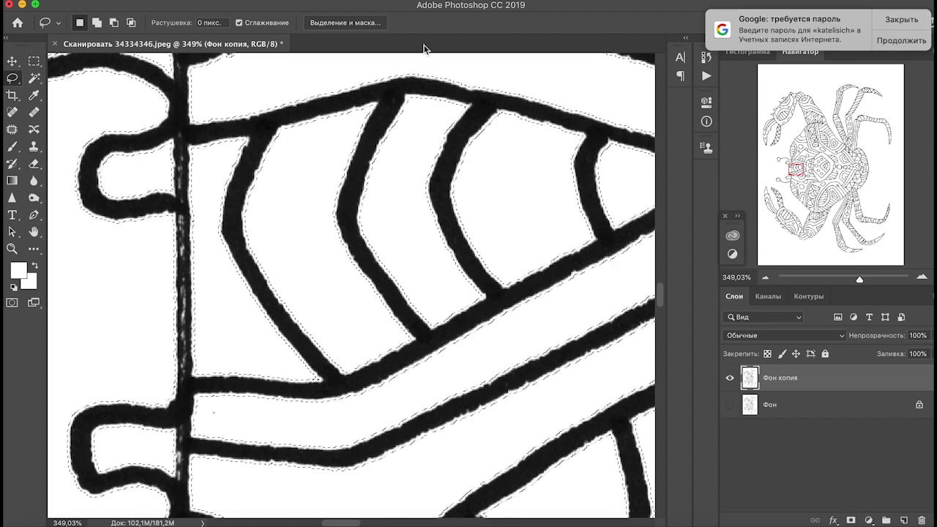
{"action": "left_click", "coordinate": [388, 0]}
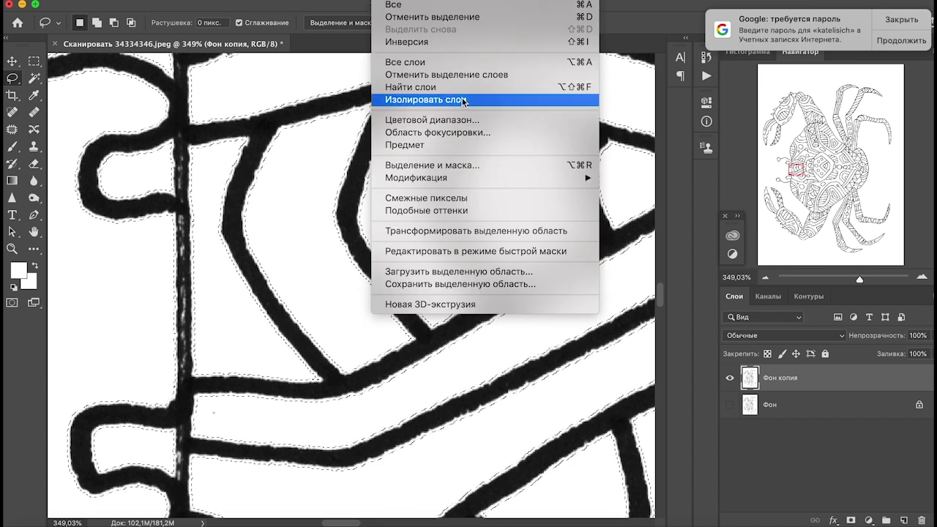
{"action": "mouse_move", "coordinate": [488, 179]}
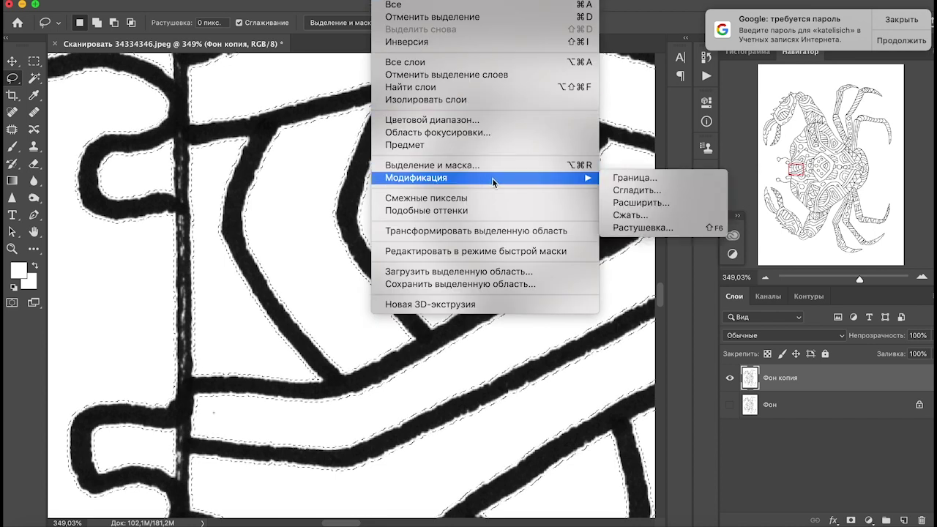
{"action": "left_click", "coordinate": [626, 191]}
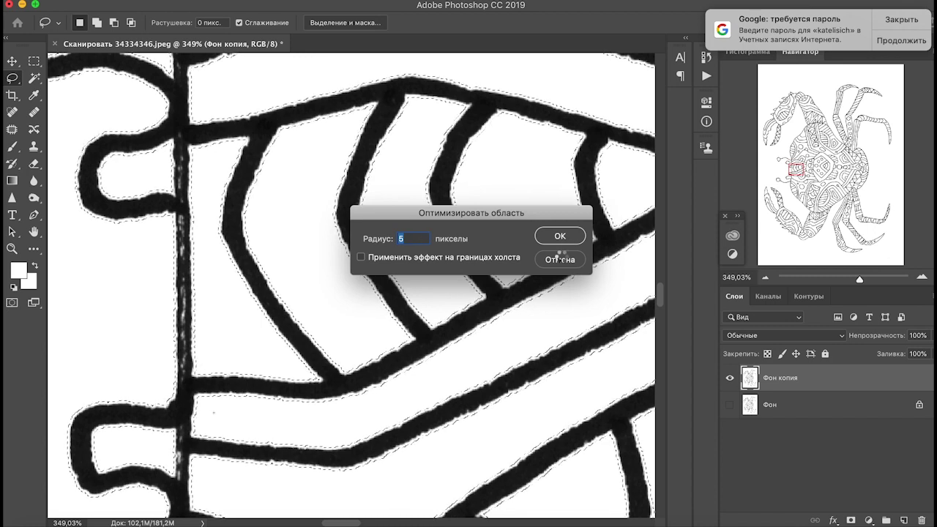
{"action": "left_click", "coordinate": [561, 260]}
{"action": "left_click_drag", "start_coordinate": [862, 279], "coordinate": [869, 283]}
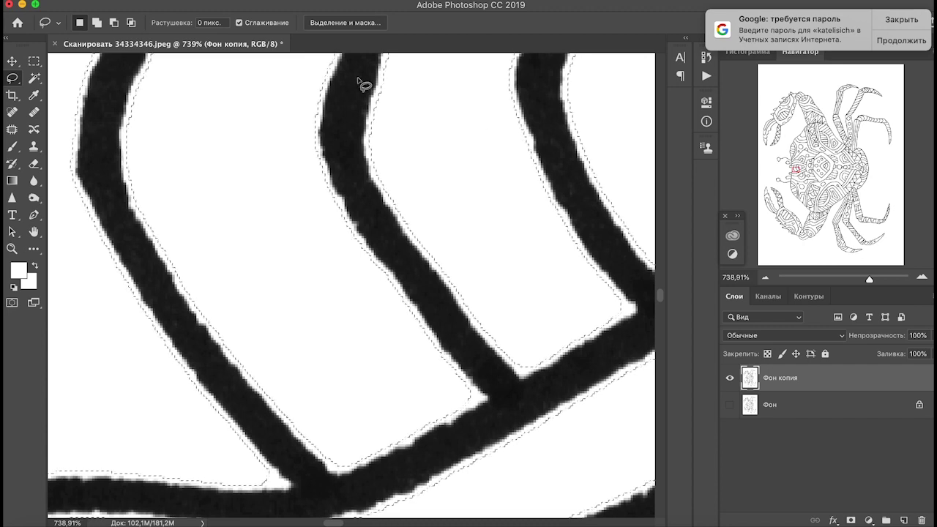
{"action": "left_click_drag", "start_coordinate": [871, 279], "coordinate": [855, 282]}
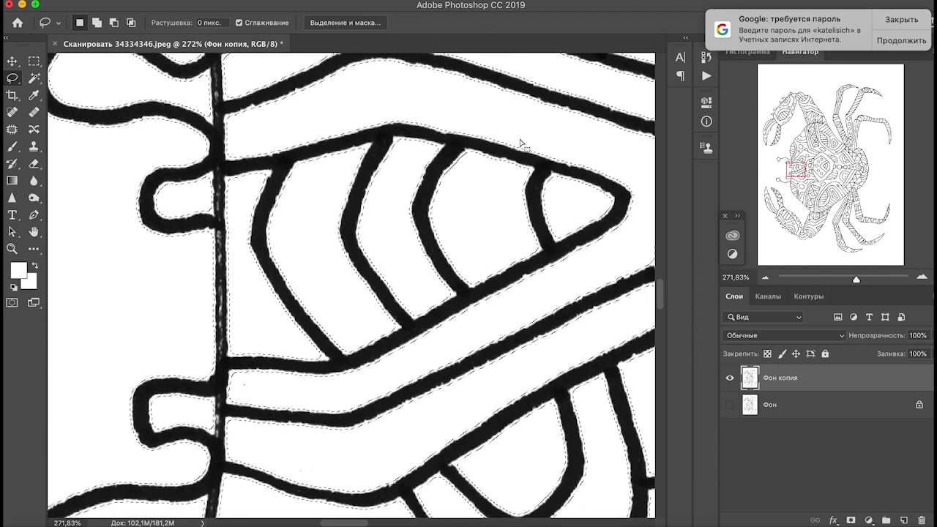
{"action": "left_click", "coordinate": [402, 7]}
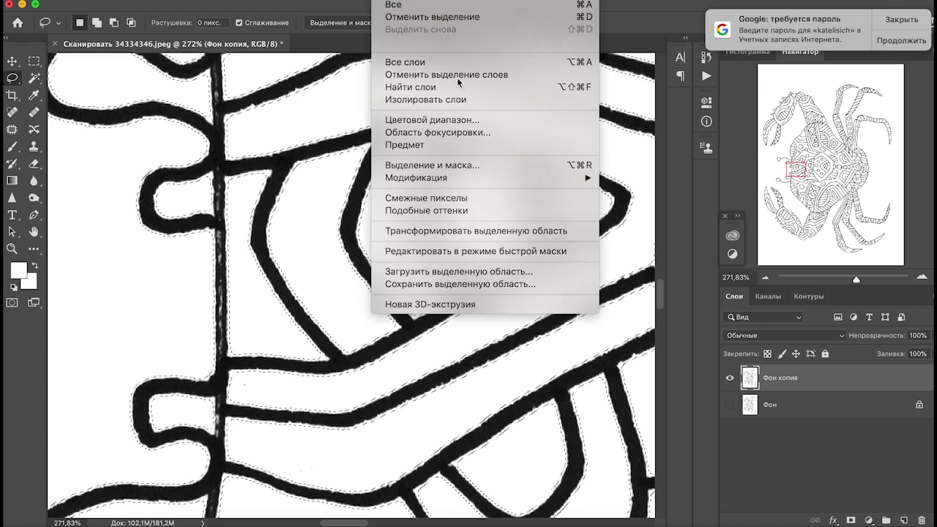
{"action": "mouse_move", "coordinate": [522, 182]}
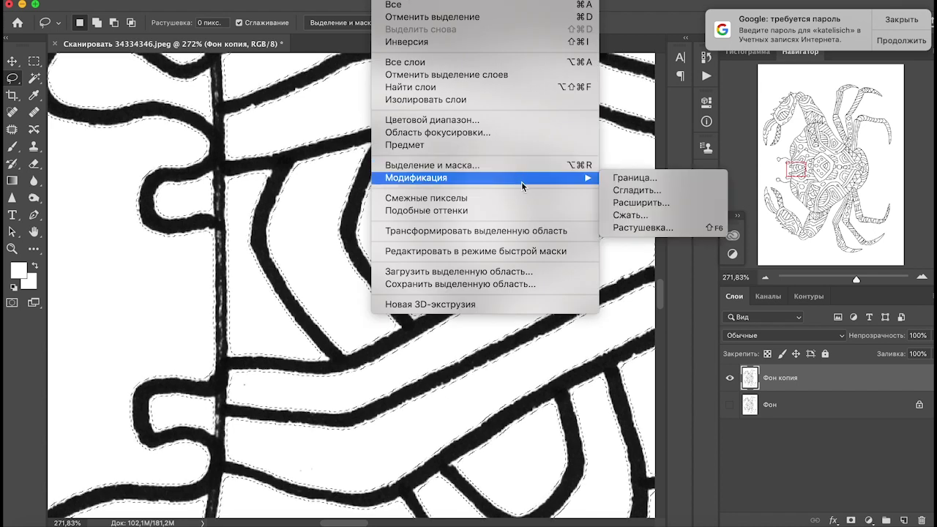
{"action": "left_click", "coordinate": [862, 281]}
{"action": "left_click_drag", "start_coordinate": [862, 282], "coordinate": [866, 279]}
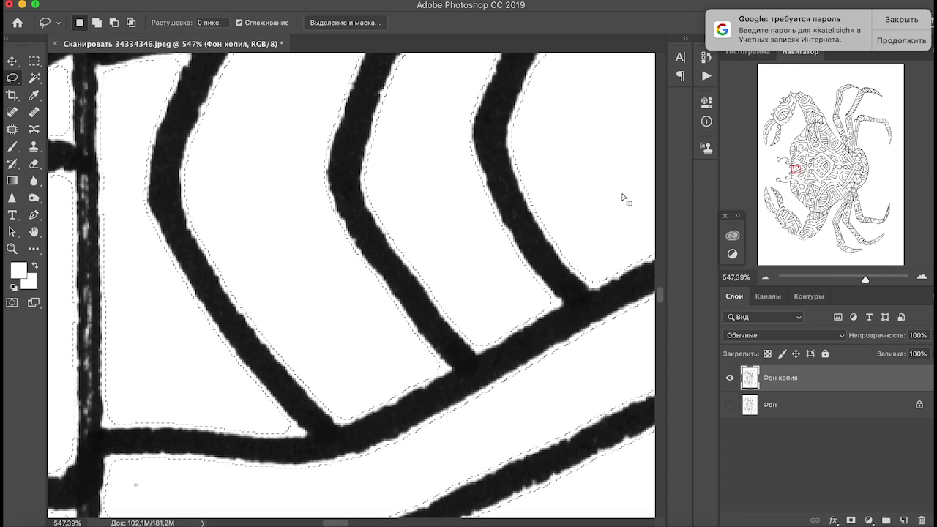
Smooth the contracted selection with a radius of 4 pixels
{"action": "left_click", "coordinate": [403, 8]}
{"action": "mouse_move", "coordinate": [592, 180]}
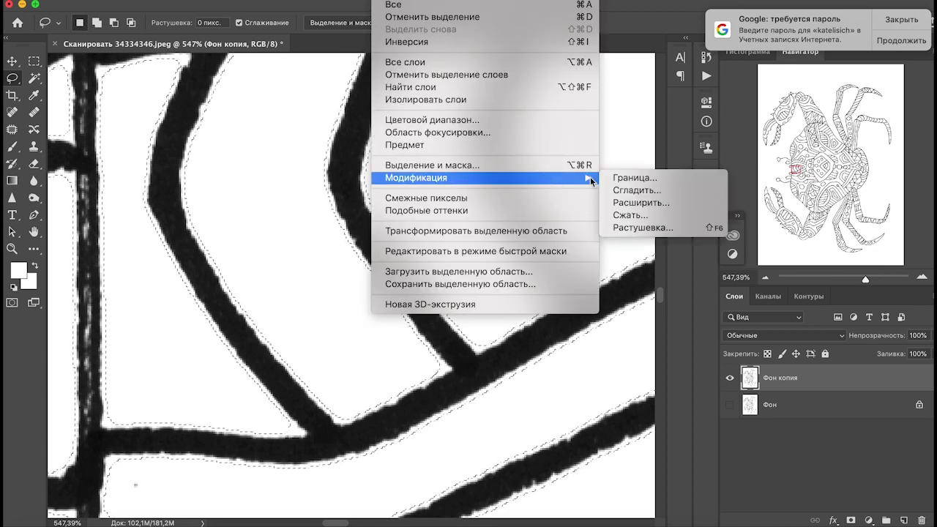
{"action": "left_click", "coordinate": [635, 191]}
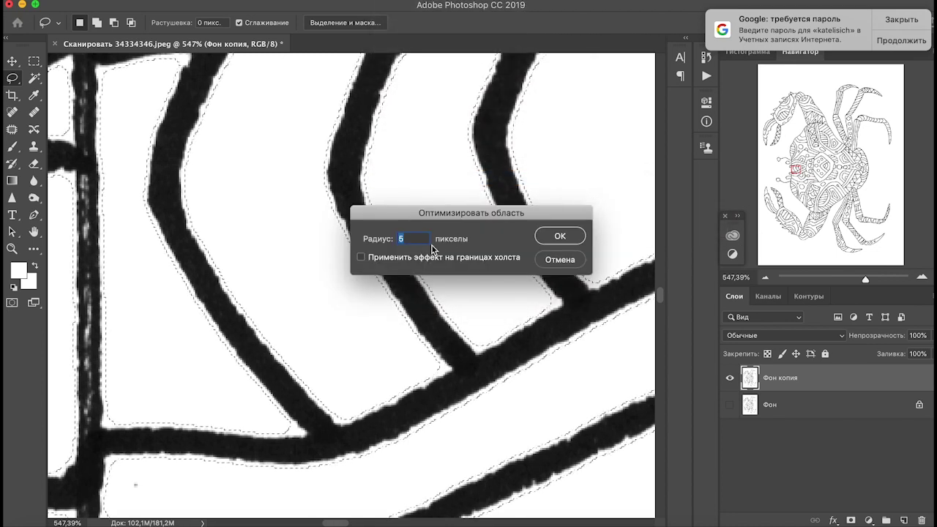
{"action": "type", "text": "4"}
{"action": "key", "text": "Return"}
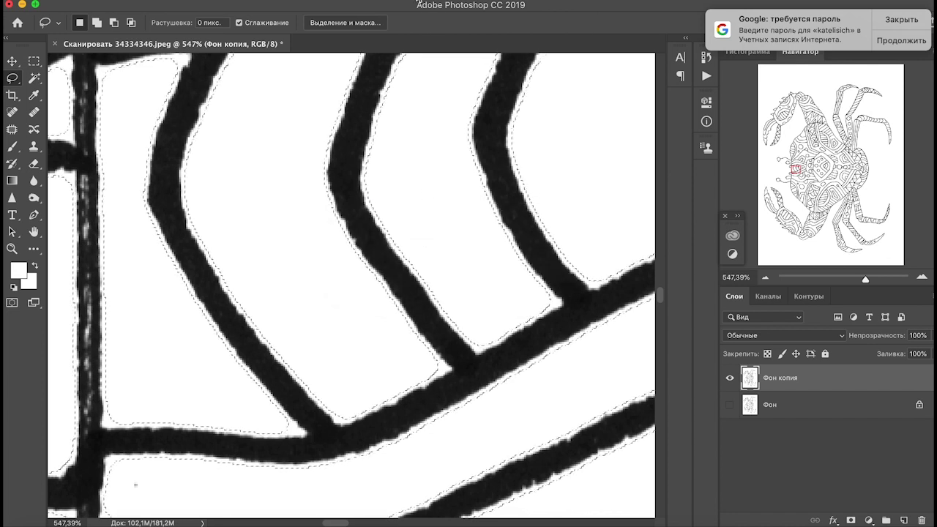
Expand the smoothed selection by 4 pixels so that it overlaps the rough edges of the lines
{"action": "left_click", "coordinate": [410, 0]}
{"action": "mouse_move", "coordinate": [510, 177]}
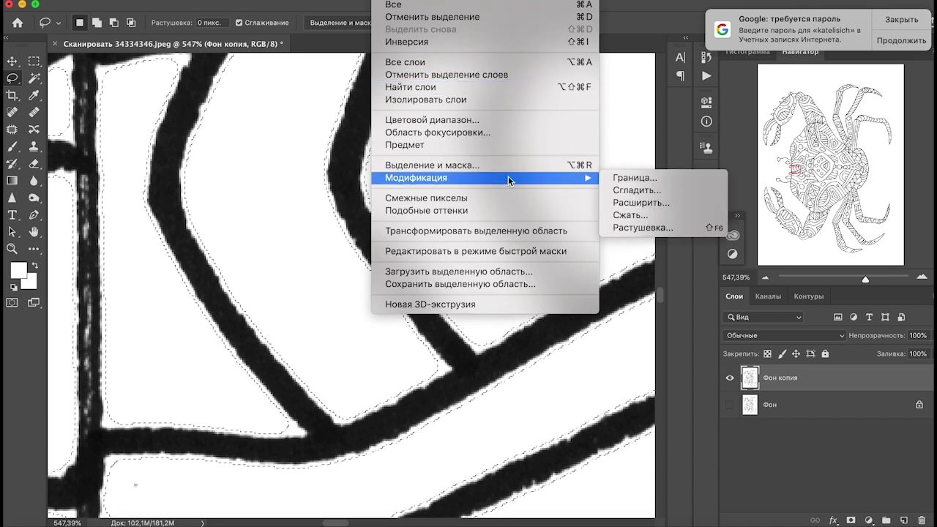
{"action": "left_click", "coordinate": [642, 203]}
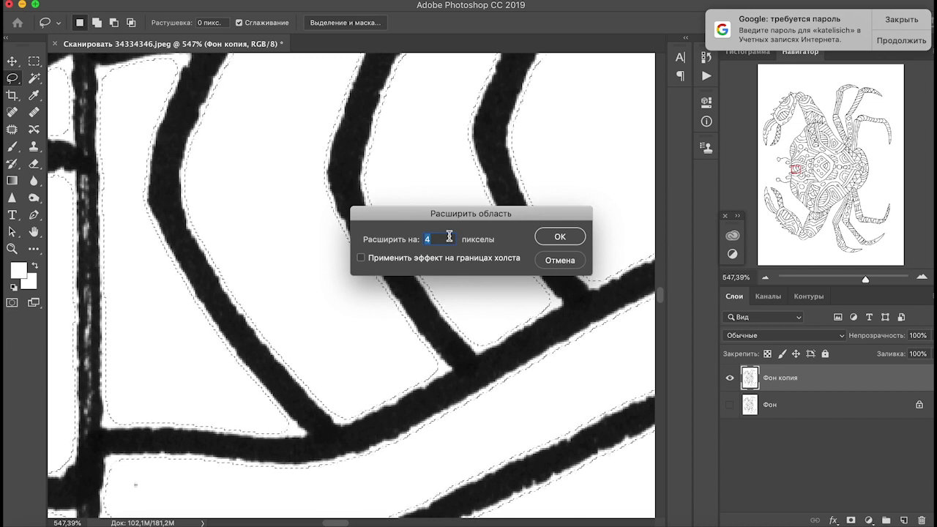
{"action": "left_click", "coordinate": [558, 237]}
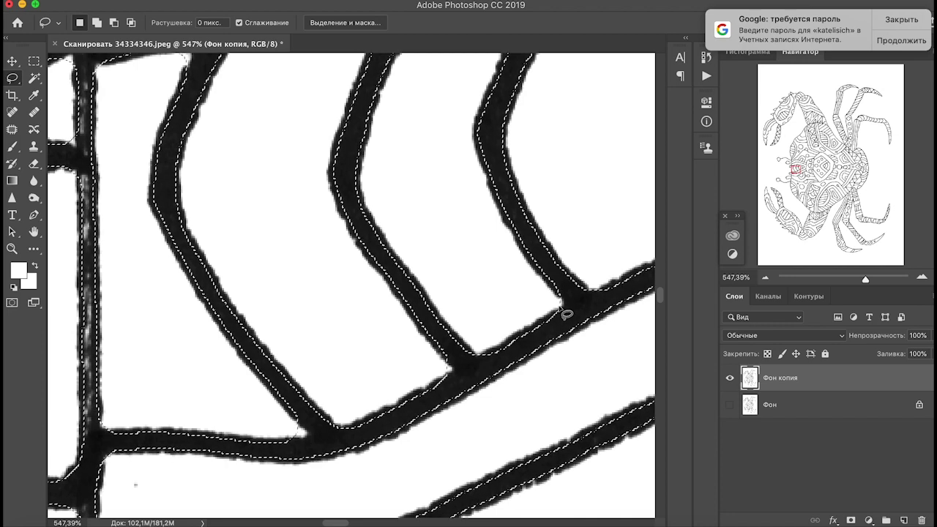
Clear the selected white areas from the duplicate layer to transparency
{"action": "scroll", "coordinate": [566, 313], "scroll_direction": "down", "scroll_amount": 2}
{"action": "scroll", "coordinate": [566, 313], "scroll_direction": "right", "scroll_amount": 2}
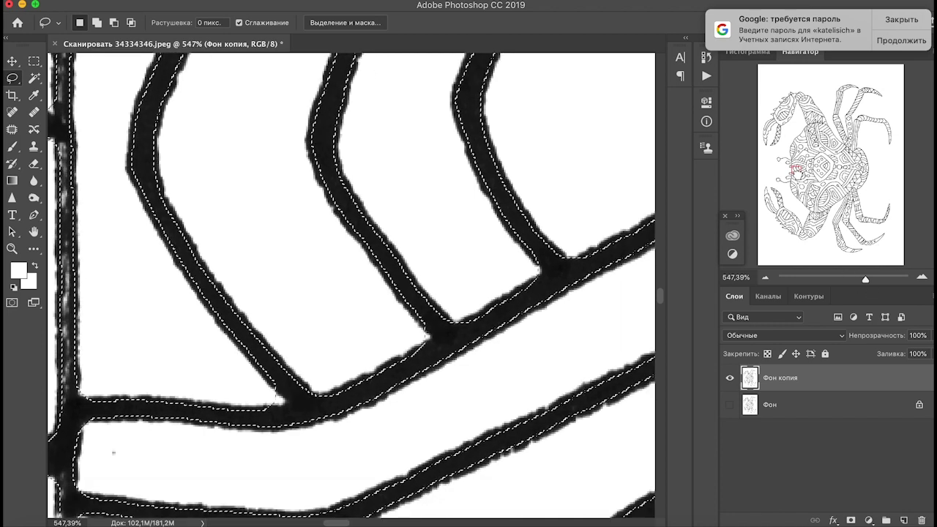
{"action": "scroll", "coordinate": [113, 453], "scroll_direction": "down", "scroll_amount": 4}
{"action": "scroll", "coordinate": [114, 452], "scroll_direction": "right", "scroll_amount": 5}
{"action": "mouse_move", "coordinate": [866, 283]}
{"action": "left_mouse_down"}
{"action": "mouse_move", "coordinate": [834, 284]}
{"action": "mouse_move", "coordinate": [848, 288]}
{"action": "left_mouse_up"}
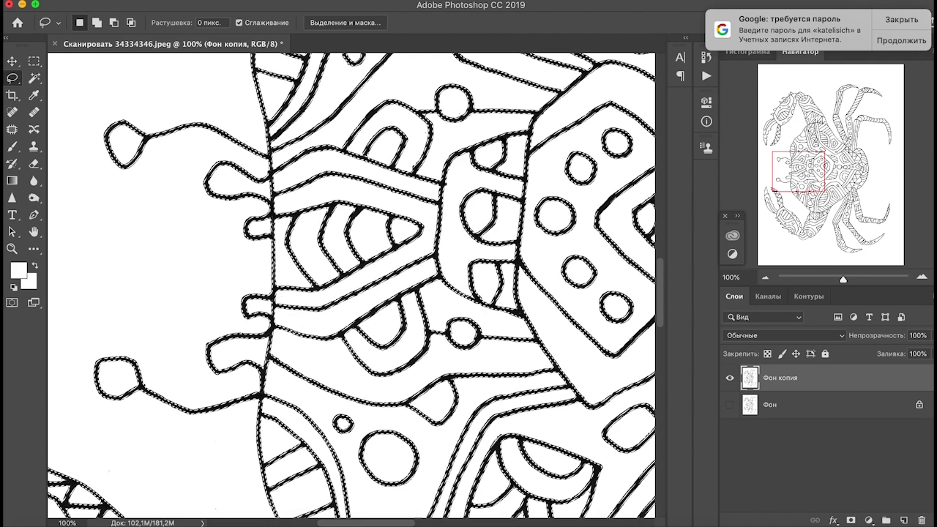
{"action": "left_click", "coordinate": [183, 7]}
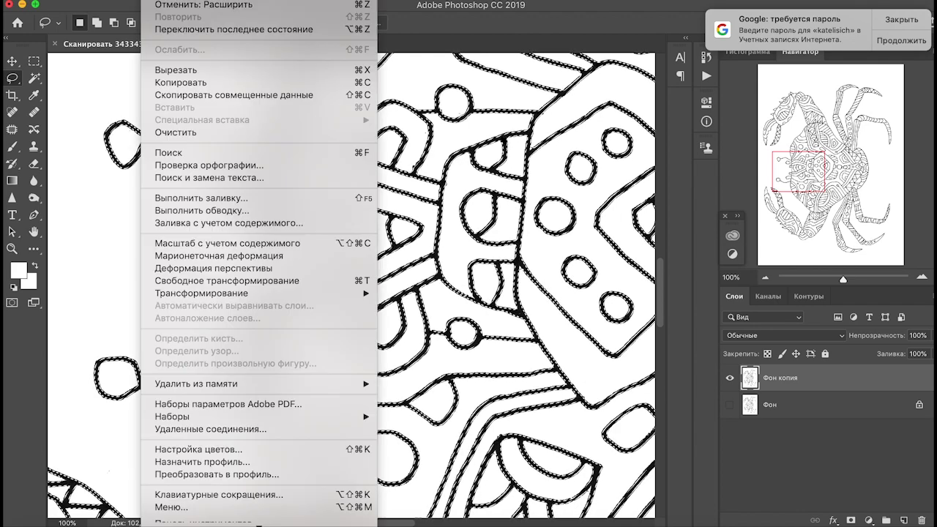
{"action": "left_click", "coordinate": [188, 134]}
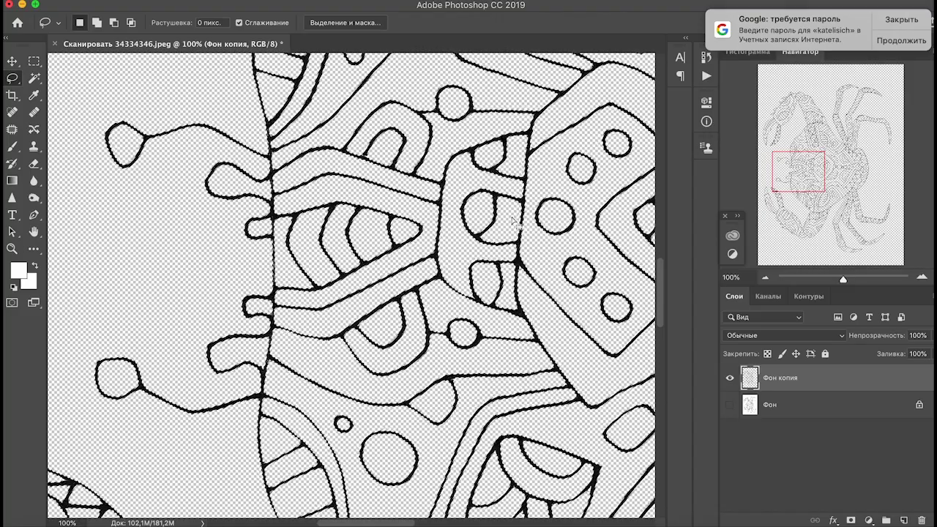
Invert the selection so that it covers the crab's line work instead of the cleared areas
{"action": "left_click_drag", "start_coordinate": [844, 279], "coordinate": [869, 279]}
{"action": "left_click_drag", "start_coordinate": [799, 171], "coordinate": [796, 173]}
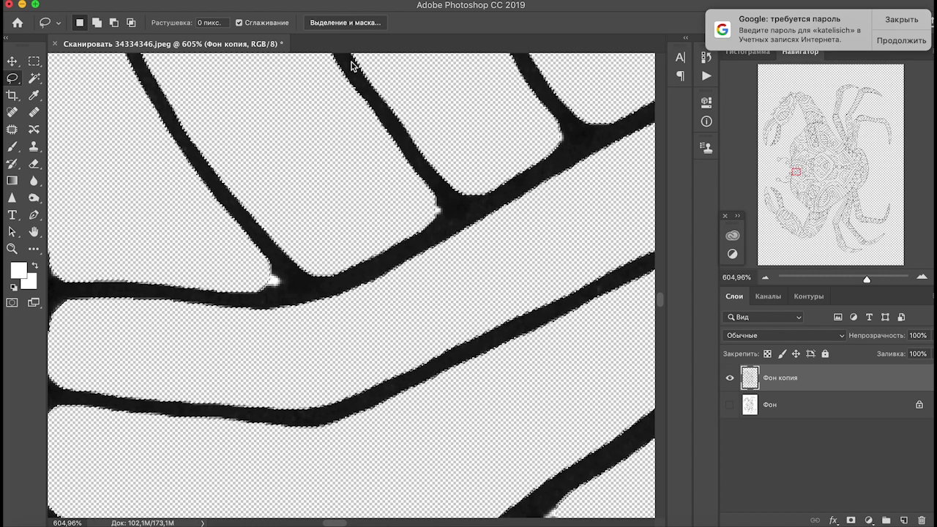
{"action": "left_click", "coordinate": [410, 0]}
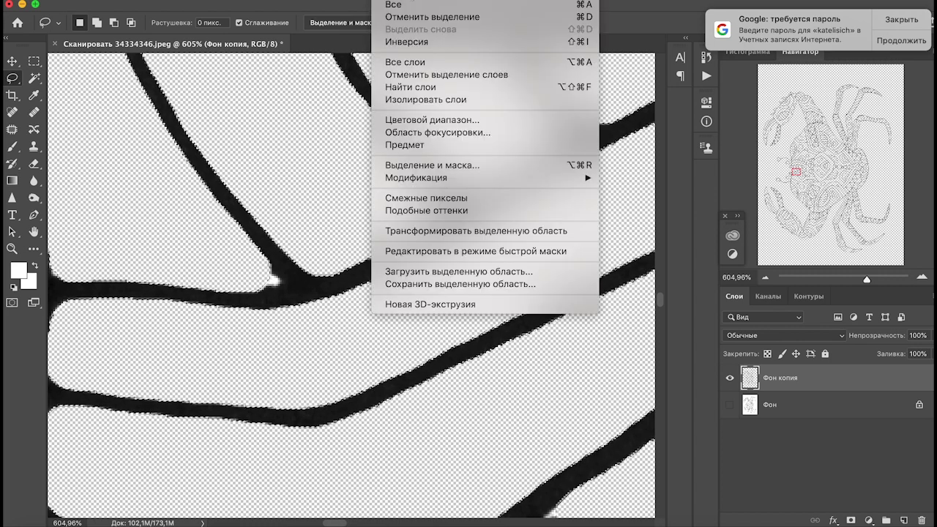
{"action": "left_click", "coordinate": [412, 44]}
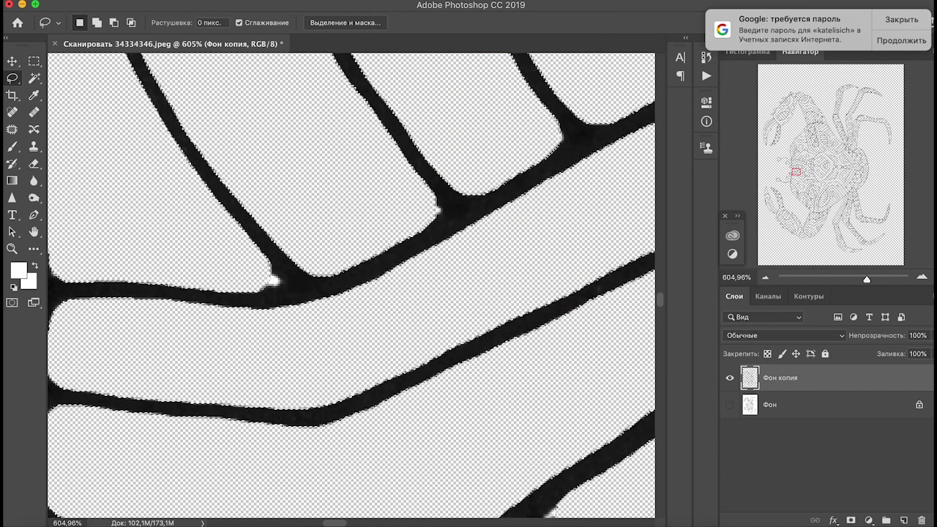
Fill the selected lines with black in Normal mode at 100% opacity and deselect
{"action": "left_click", "coordinate": [158, 0]}
{"action": "left_click", "coordinate": [182, 202]}
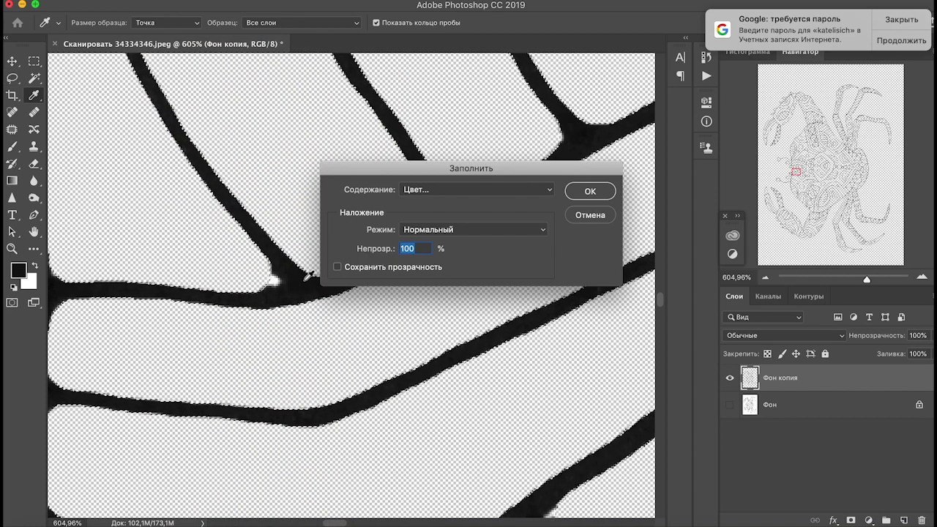
{"action": "left_click", "coordinate": [584, 191]}
{"action": "key", "text": "l"}
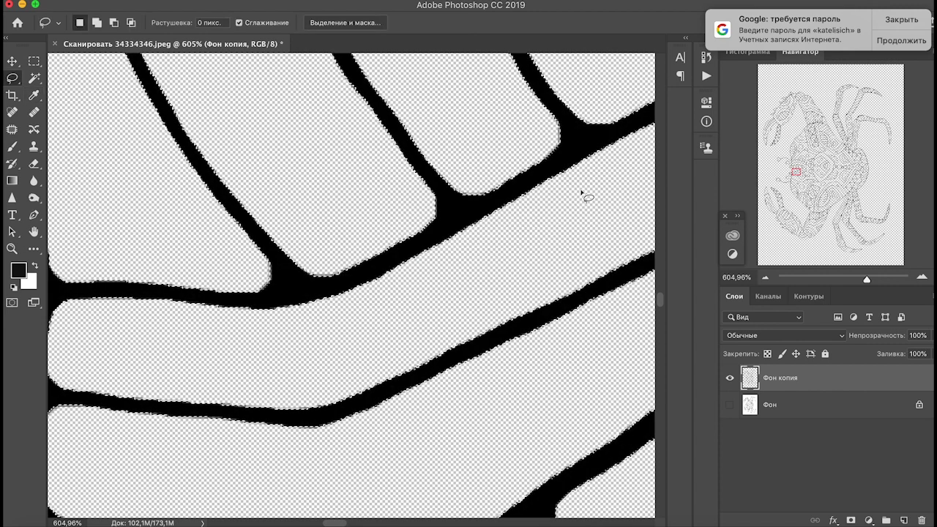
{"action": "key", "text": "super+d"}
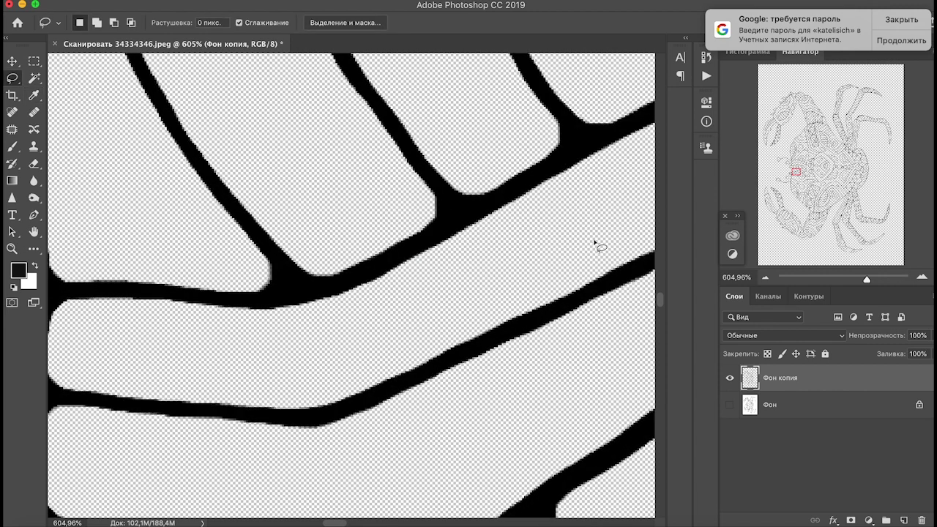
Redraw the thin, broken outline at the shell's lower-left edge in black with the 6-pixel hard round brush
{"action": "left_click_drag", "start_coordinate": [864, 280], "coordinate": [857, 279]}
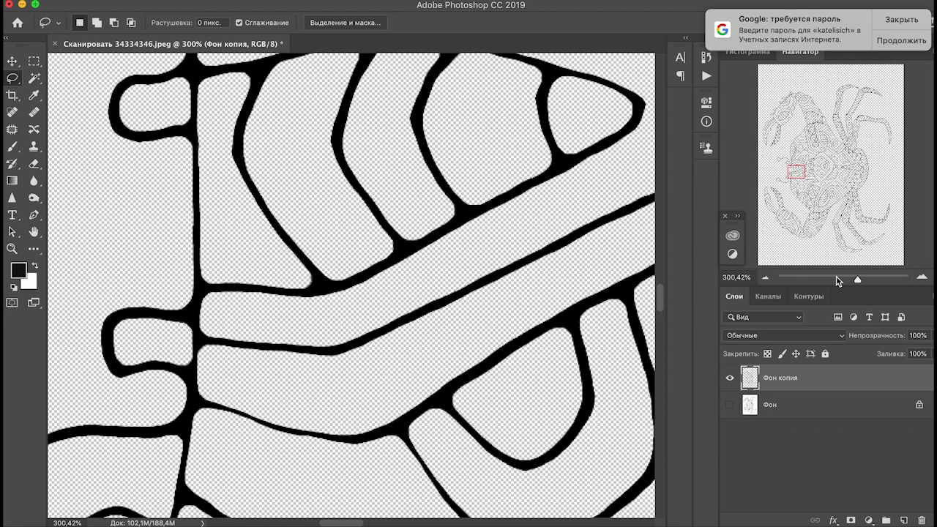
{"action": "left_click_drag", "start_coordinate": [796, 171], "coordinate": [795, 191]}
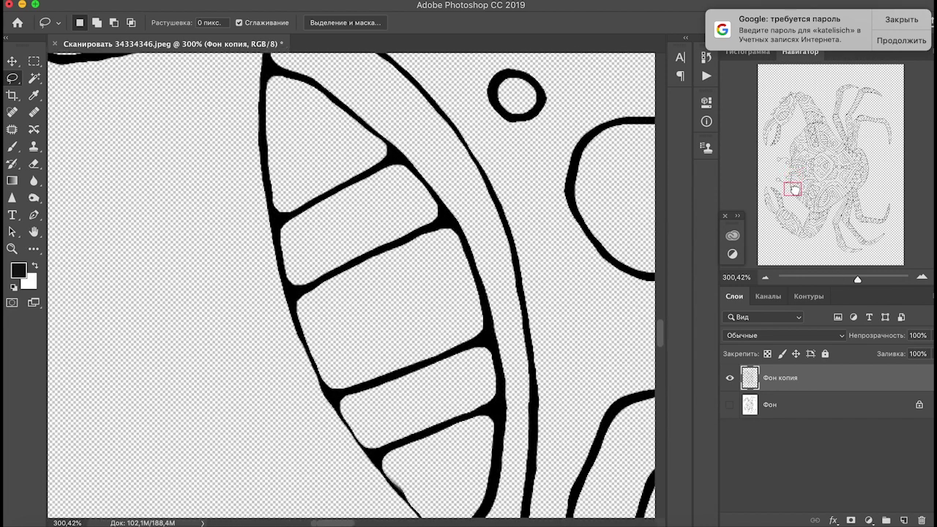
{"action": "left_click_drag", "start_coordinate": [858, 283], "coordinate": [855, 281]}
{"action": "left_click_drag", "start_coordinate": [778, 194], "coordinate": [783, 199]}
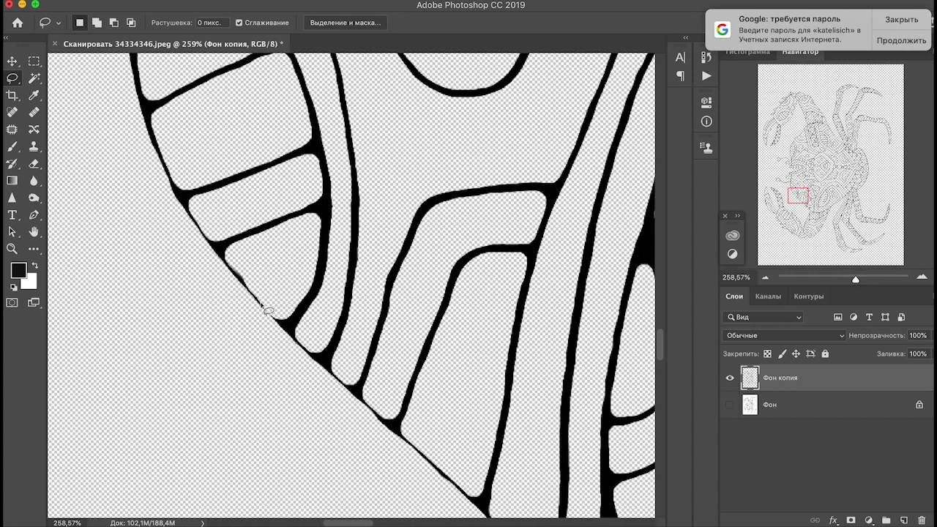
{"action": "key", "text": "b"}
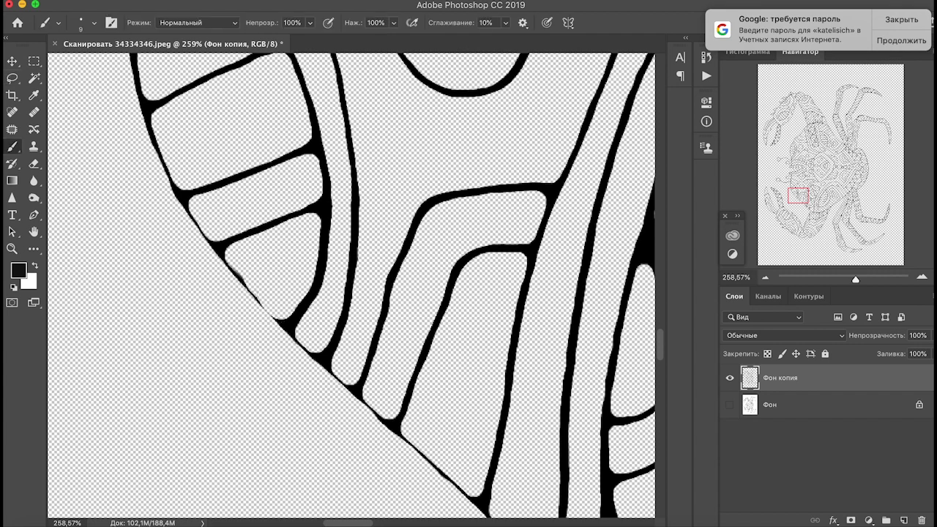
{"action": "right_click", "coordinate": [272, 304]}
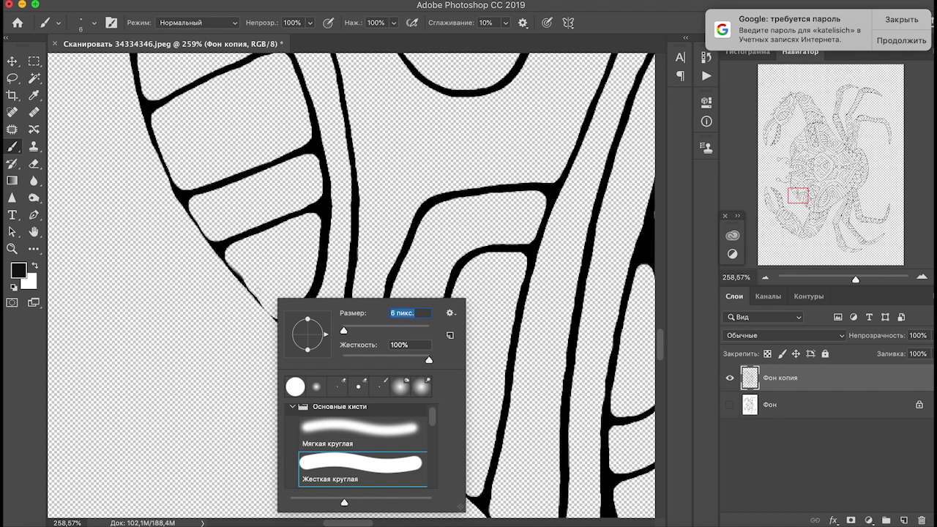
{"action": "key", "text": "Return"}
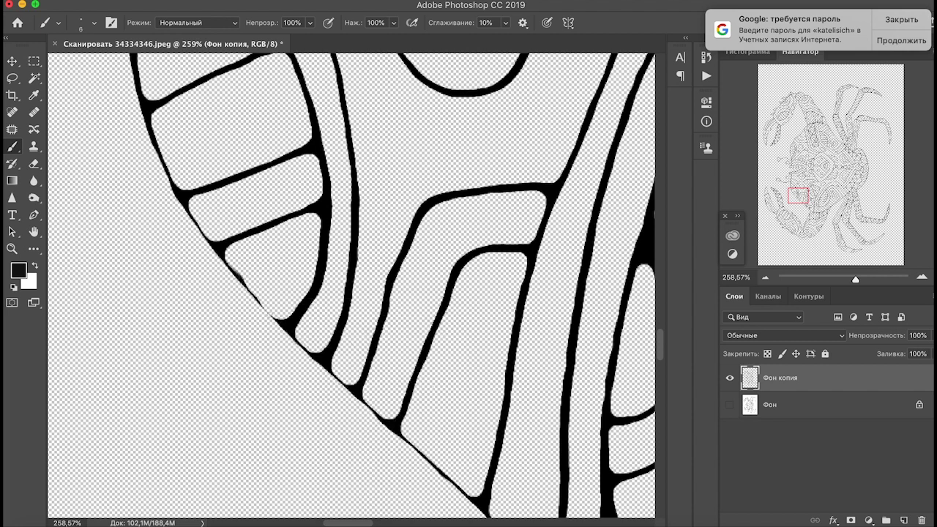
{"action": "left_click_drag", "start_coordinate": [236, 275], "coordinate": [276, 319]}
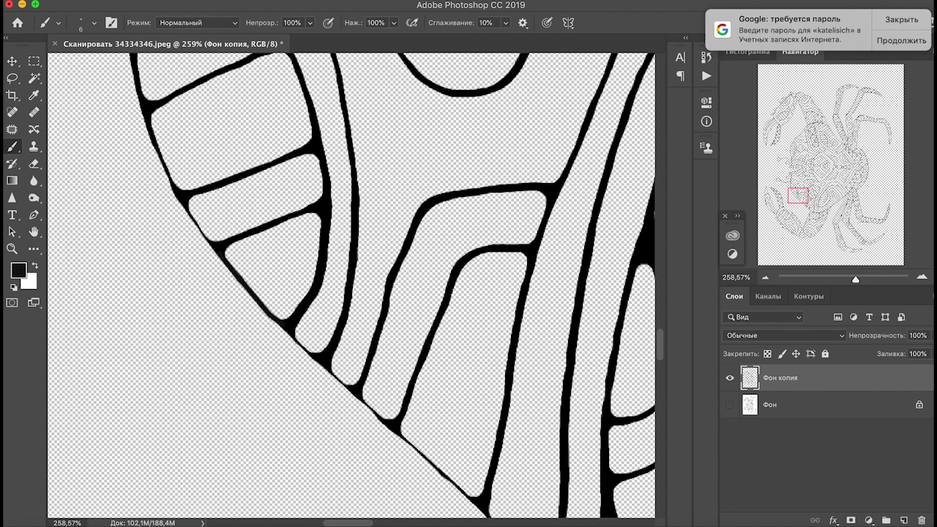
Examine the line work along the lower shell, lower claw and lower legs for gaps and flaws
{"action": "scroll", "coordinate": [438, 432], "scroll_direction": "down", "scroll_amount": 10}
{"action": "scroll", "coordinate": [438, 432], "scroll_direction": "right", "scroll_amount": 12}
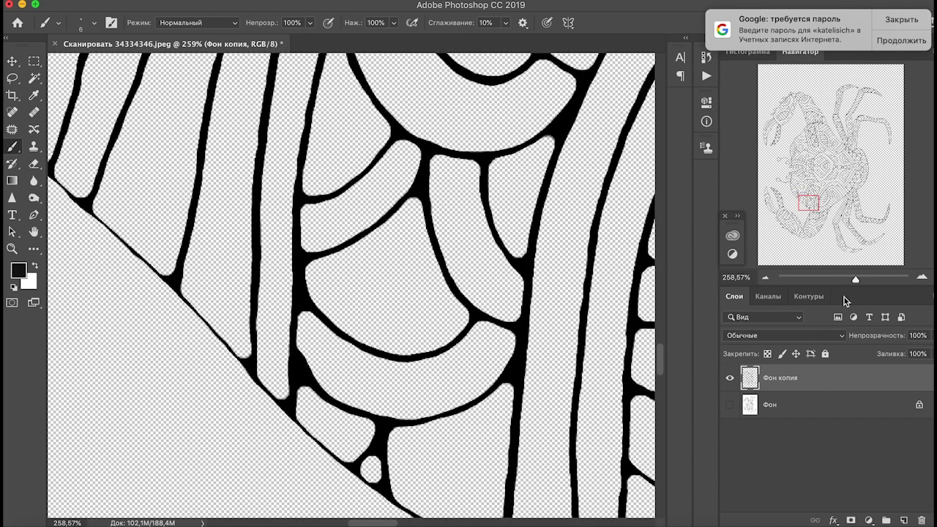
{"action": "left_click_drag", "start_coordinate": [857, 283], "coordinate": [853, 281]}
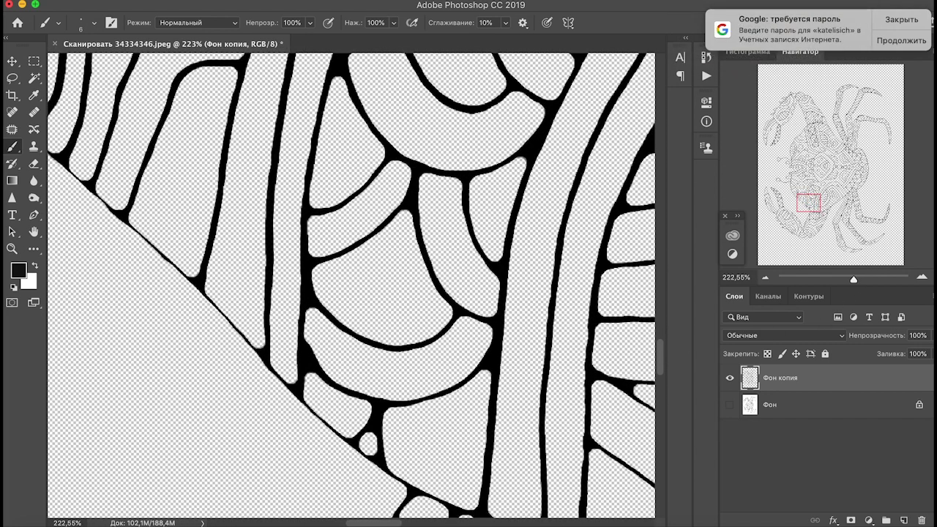
{"action": "left_click_drag", "start_coordinate": [818, 199], "coordinate": [815, 211]}
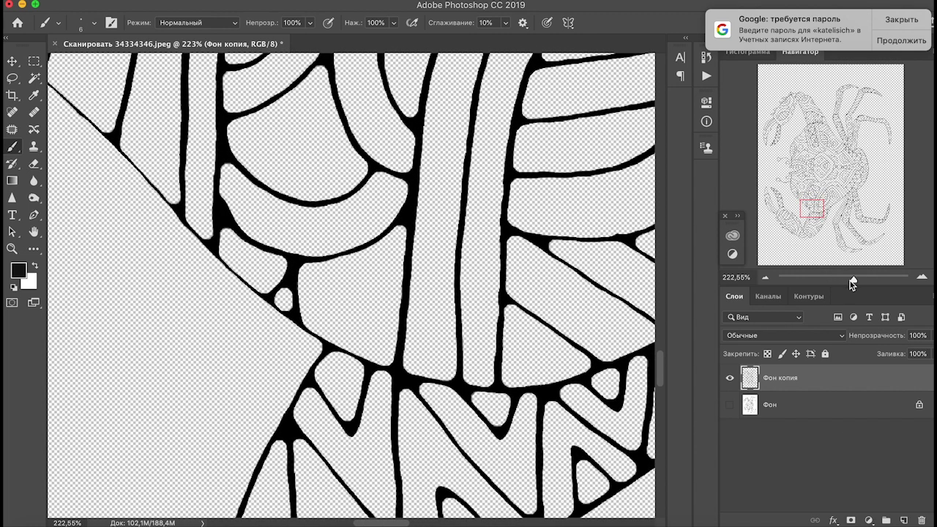
{"action": "left_click_drag", "start_coordinate": [853, 279], "coordinate": [848, 281]}
{"action": "left_click_drag", "start_coordinate": [817, 213], "coordinate": [804, 232]}
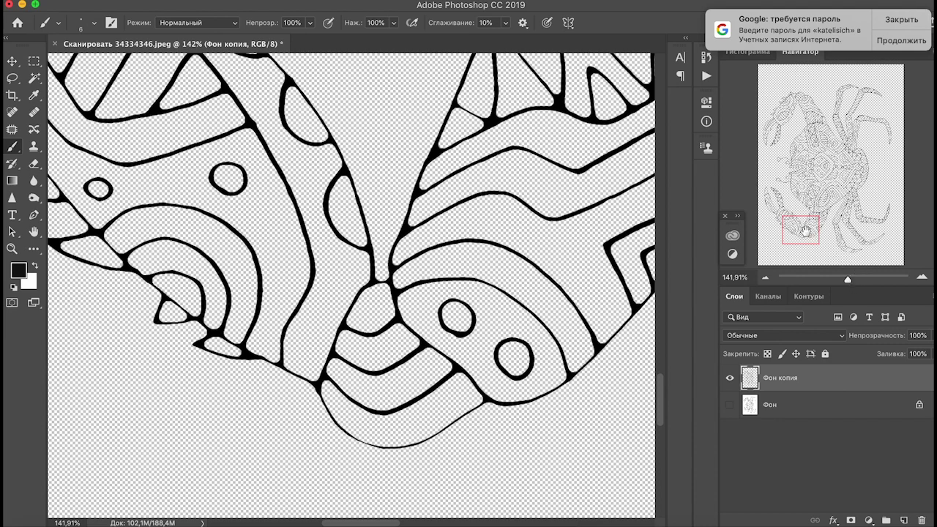
{"action": "left_click_drag", "start_coordinate": [804, 232], "coordinate": [883, 239]}
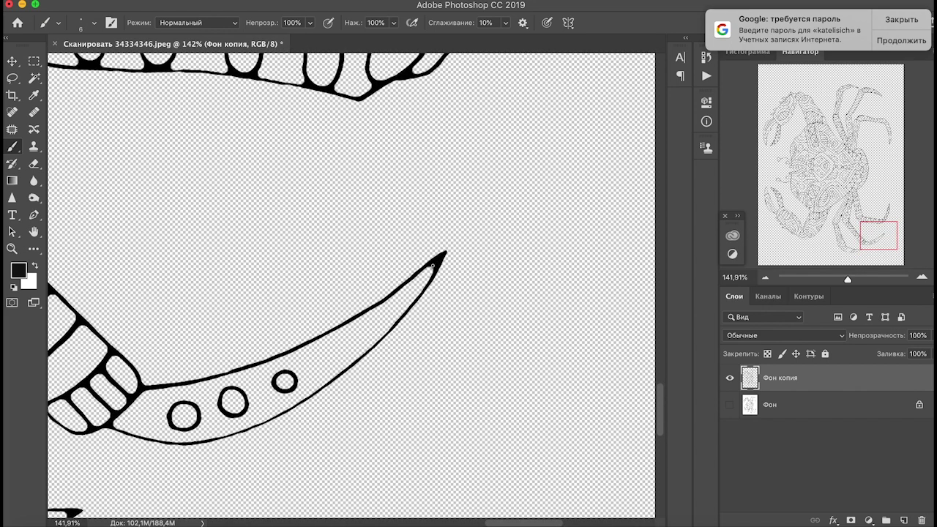
{"action": "scroll", "coordinate": [542, 223], "scroll_direction": "down", "scroll_amount": 3}
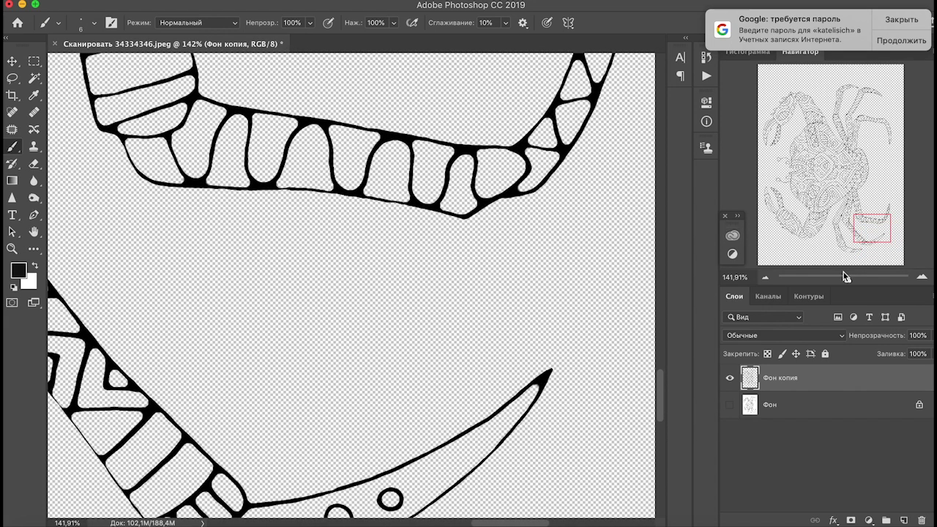
{"action": "left_click_drag", "start_coordinate": [845, 283], "coordinate": [831, 285]}
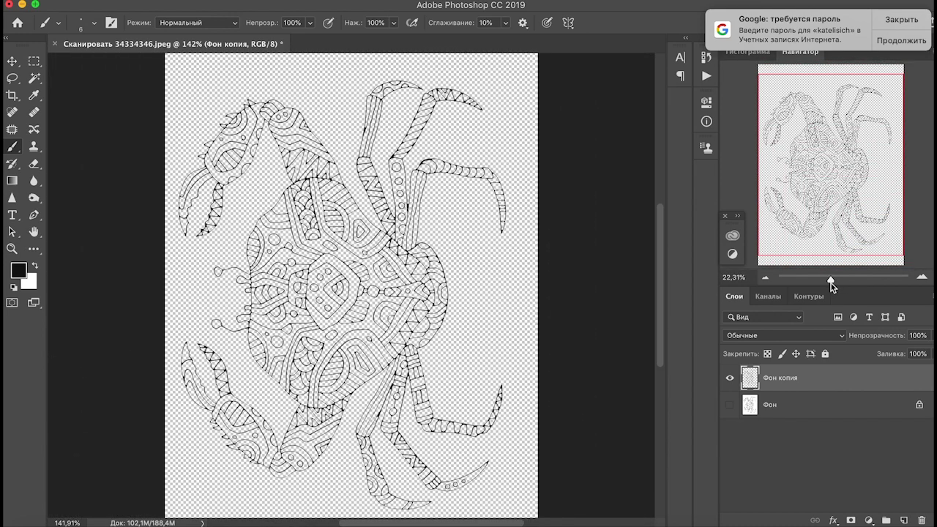
Erase the excess black where two outlines merge between the upper legs near the body, using a 10-pixel eraser
{"action": "left_click_drag", "start_coordinate": [831, 284], "coordinate": [845, 284]}
{"action": "left_click_drag", "start_coordinate": [835, 150], "coordinate": [853, 126]}
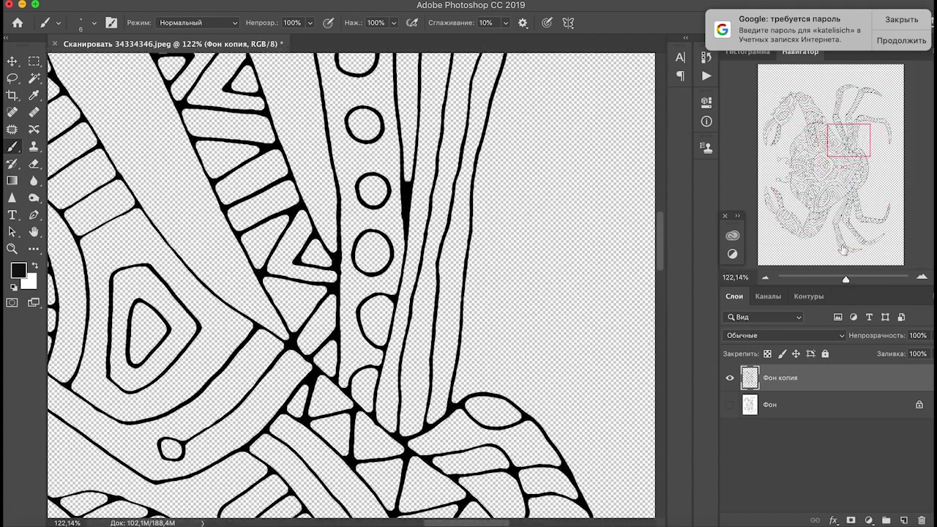
{"action": "left_click_drag", "start_coordinate": [845, 279], "coordinate": [849, 279]}
{"action": "left_click_drag", "start_coordinate": [864, 139], "coordinate": [868, 134]}
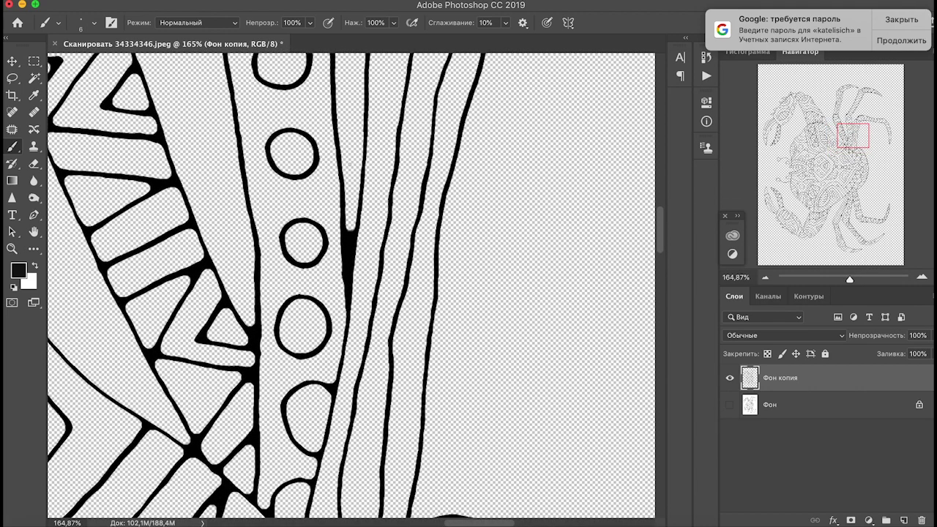
{"action": "key", "text": "e"}
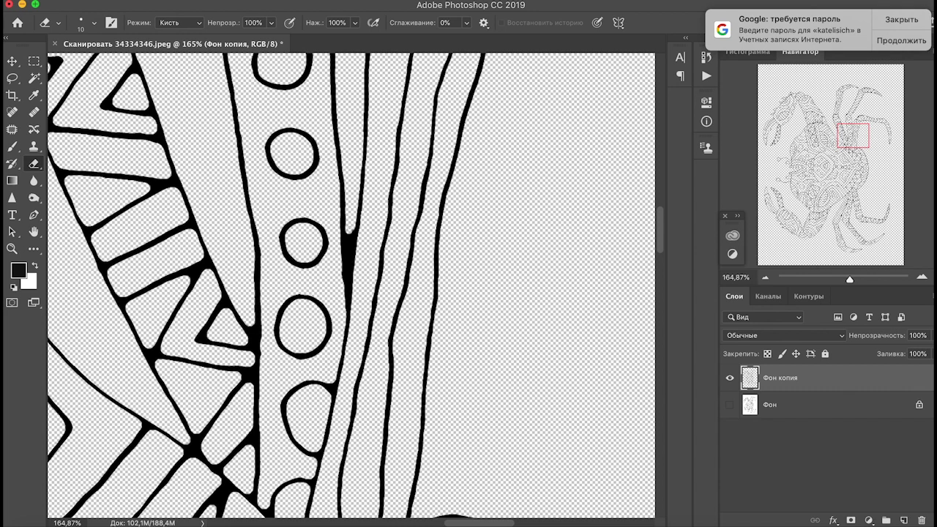
{"action": "left_click_drag", "start_coordinate": [347, 266], "coordinate": [348, 236]}
Inspect the lines across the upper shell and upper claw arm, and check the whole crab for remaining flaws
{"action": "scroll", "coordinate": [283, 211], "scroll_direction": "down", "scroll_amount": 5}
{"action": "scroll", "coordinate": [282, 211], "scroll_direction": "left", "scroll_amount": 3}
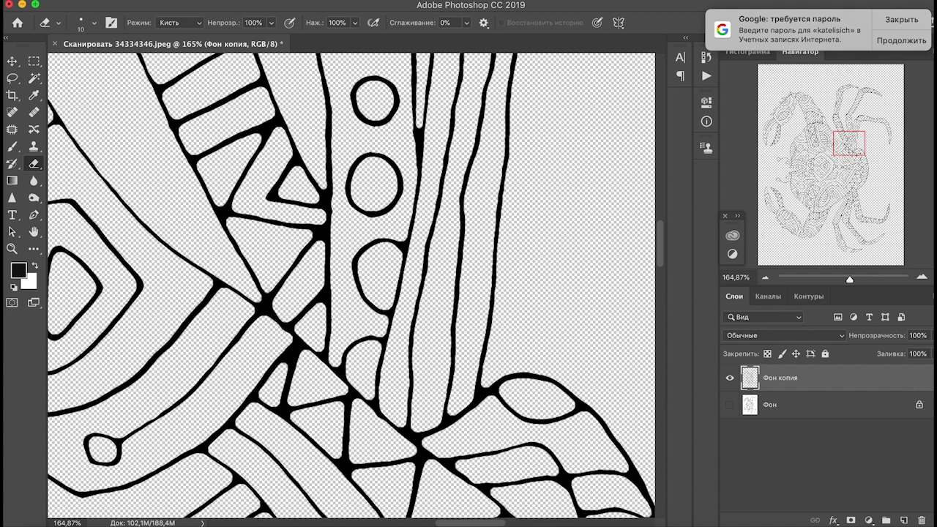
{"action": "scroll", "coordinate": [254, 280], "scroll_direction": "down", "scroll_amount": 3}
{"action": "scroll", "coordinate": [254, 280], "scroll_direction": "left", "scroll_amount": 4}
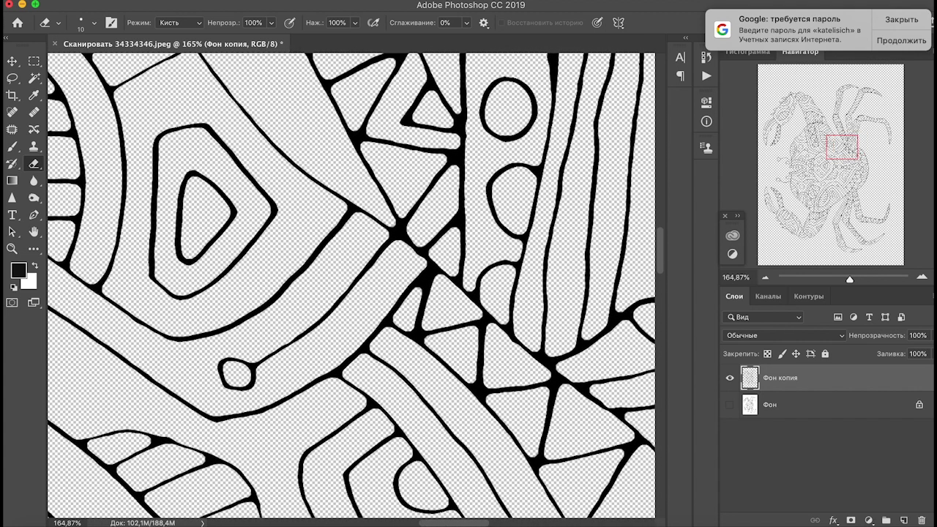
{"action": "scroll", "coordinate": [380, 271], "scroll_direction": "up", "scroll_amount": 5}
{"action": "scroll", "coordinate": [380, 271], "scroll_direction": "left", "scroll_amount": 10}
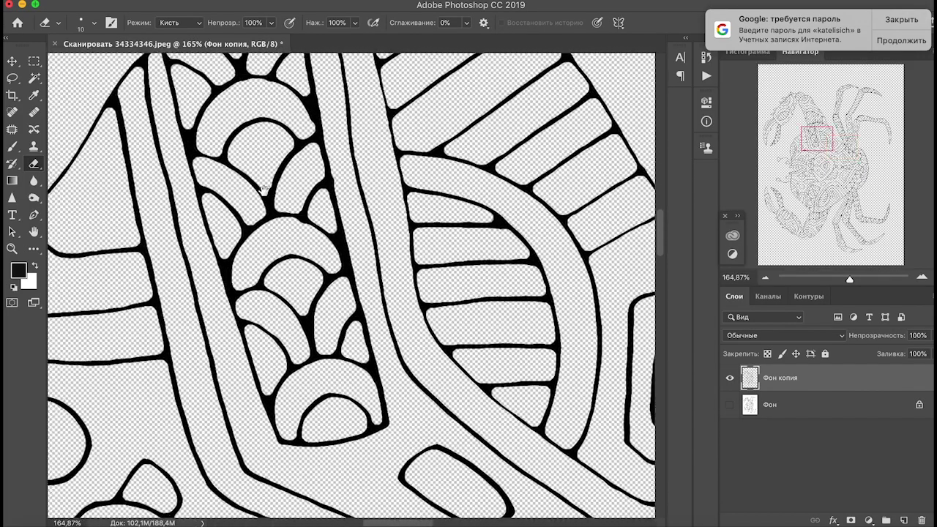
{"action": "scroll", "coordinate": [339, 241], "scroll_direction": "up", "scroll_amount": 8}
{"action": "scroll", "coordinate": [340, 241], "scroll_direction": "left", "scroll_amount": 15}
{"action": "scroll", "coordinate": [297, 260], "scroll_direction": "up", "scroll_amount": 3}
{"action": "scroll", "coordinate": [297, 260], "scroll_direction": "right", "scroll_amount": 2}
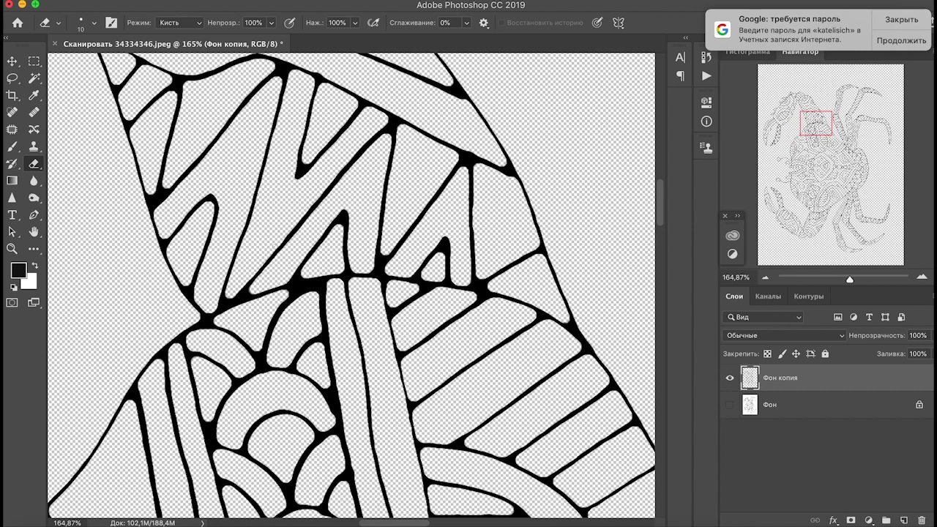
{"action": "left_click_drag", "start_coordinate": [850, 281], "coordinate": [857, 280]}
{"action": "scroll", "coordinate": [475, 212], "scroll_direction": "up", "scroll_amount": 8}
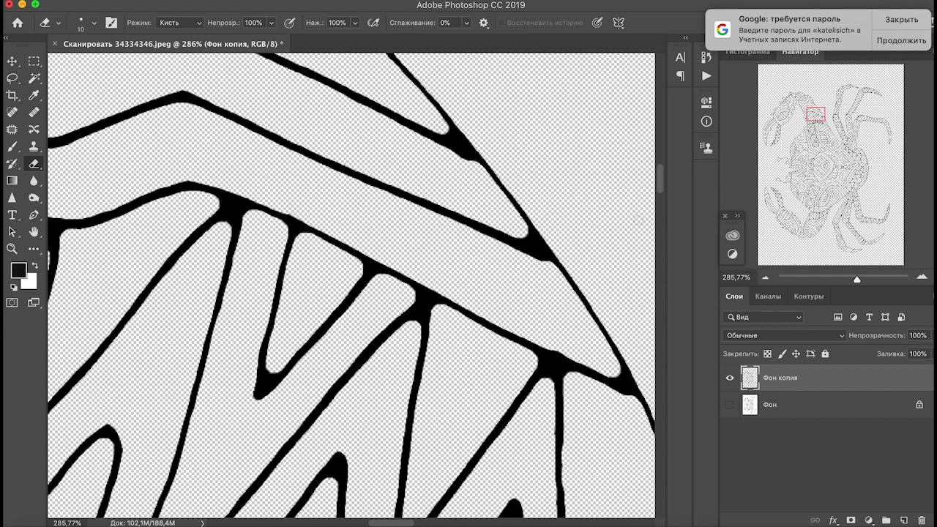
{"action": "left_click_drag", "start_coordinate": [857, 280], "coordinate": [839, 283]}
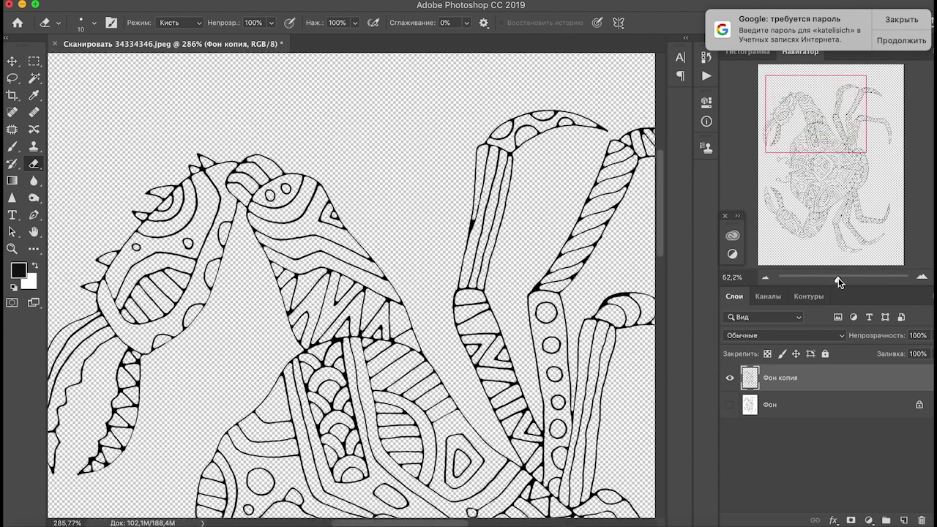
{"action": "left_click_drag", "start_coordinate": [858, 139], "coordinate": [868, 165]}
{"action": "left_click_drag", "start_coordinate": [838, 280], "coordinate": [832, 279]}
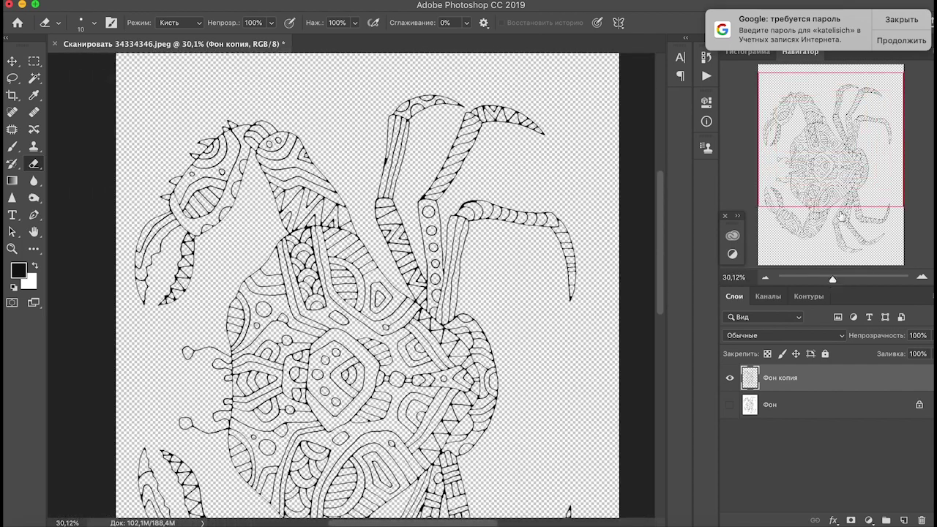
{"action": "left_click_drag", "start_coordinate": [842, 164], "coordinate": [839, 194]}
{"action": "mouse_move", "coordinate": [834, 278]}
{"action": "left_mouse_down"}
{"action": "mouse_move", "coordinate": [831, 286]}
{"action": "mouse_move", "coordinate": [828, 275]}
{"action": "left_mouse_up"}
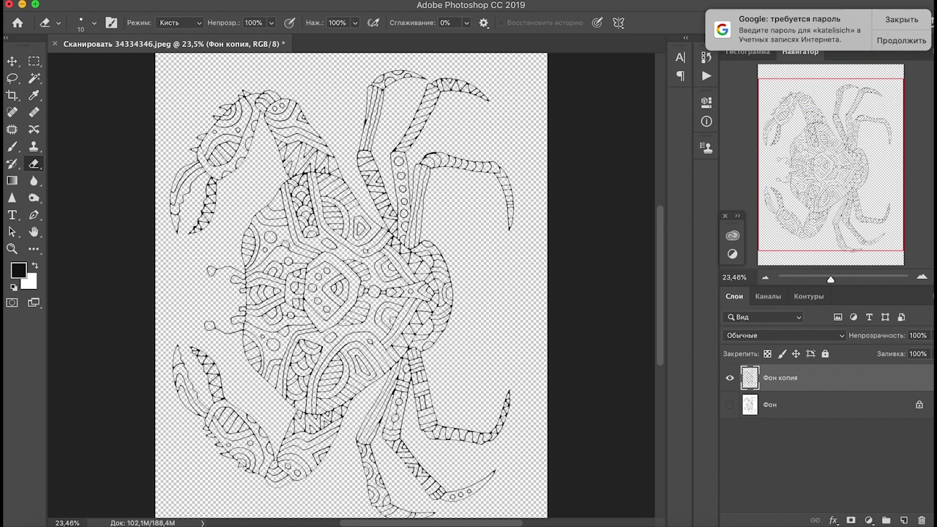
Begin saving a copy of the line art in PNG format to the "Готовые 2019" folder
{"action": "left_click", "coordinate": [121, 0]}
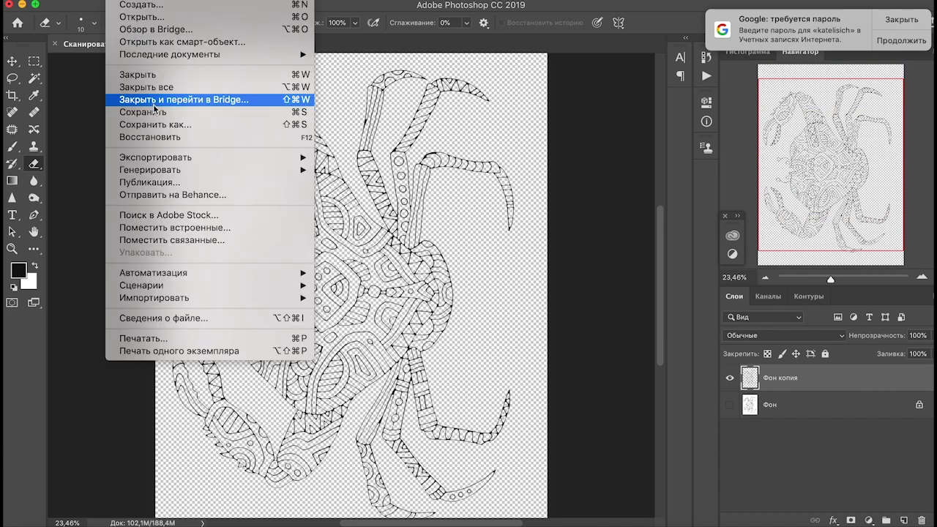
{"action": "left_click", "coordinate": [162, 126]}
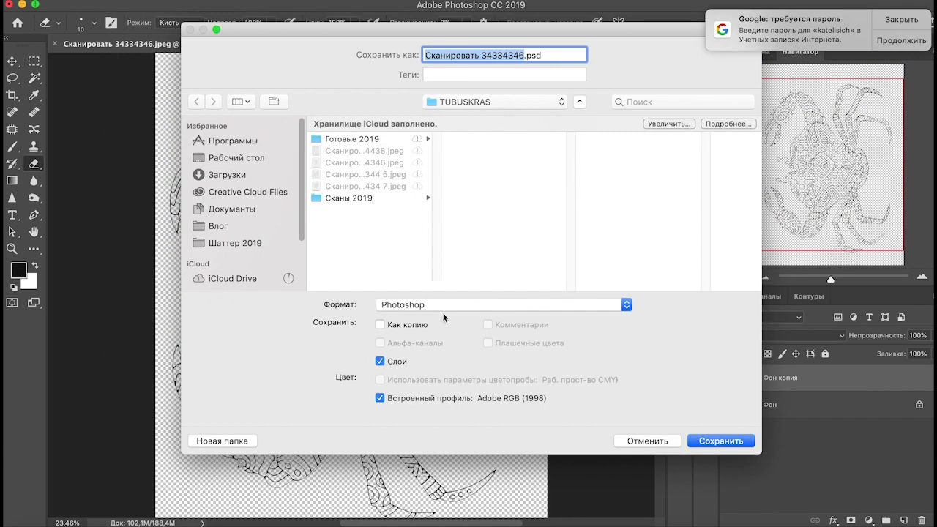
{"action": "left_click", "coordinate": [440, 312]}
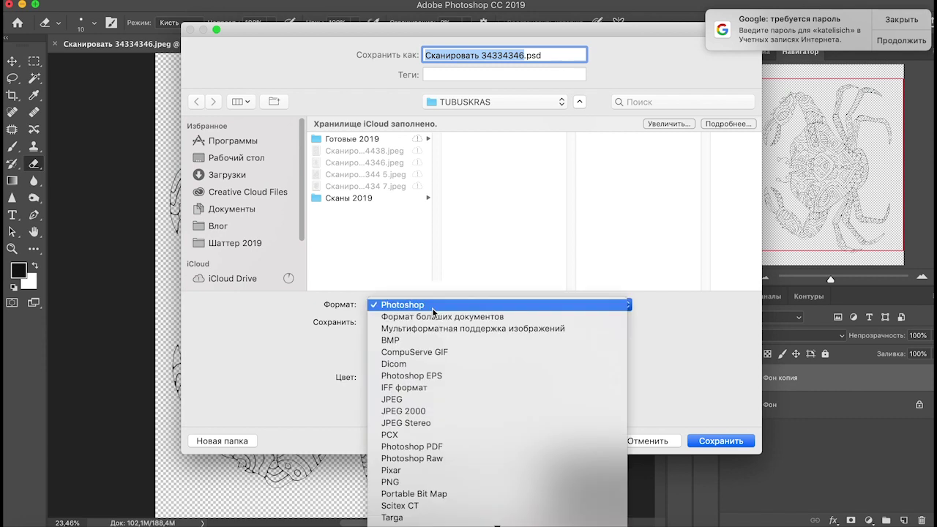
{"action": "left_click", "coordinate": [405, 482]}
{"action": "left_click", "coordinate": [362, 142]}
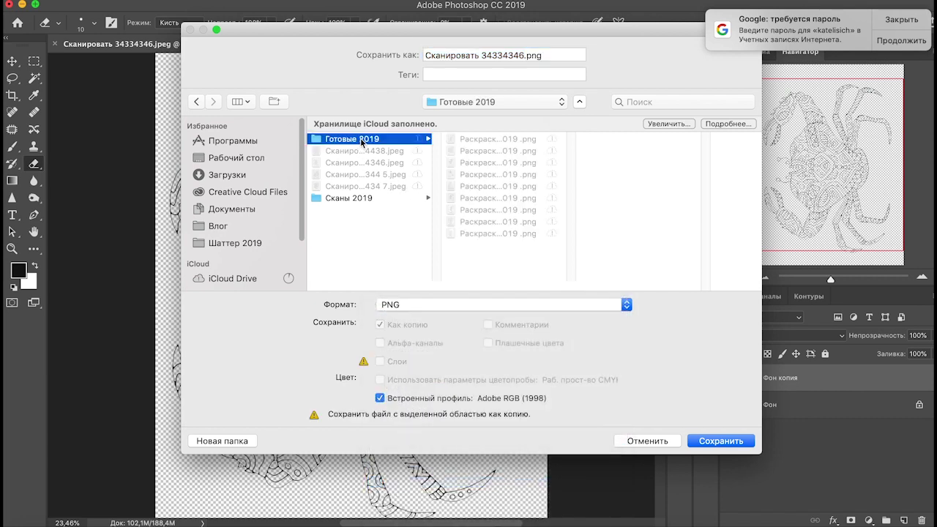
Name the copy "Раскраска 010 краб 2019 .png" and save it with the large file size, fastest saving option
{"action": "key", "text": "Tab"}
{"action": "type", "text": "Раскраска 009 Лебедь 2019"}
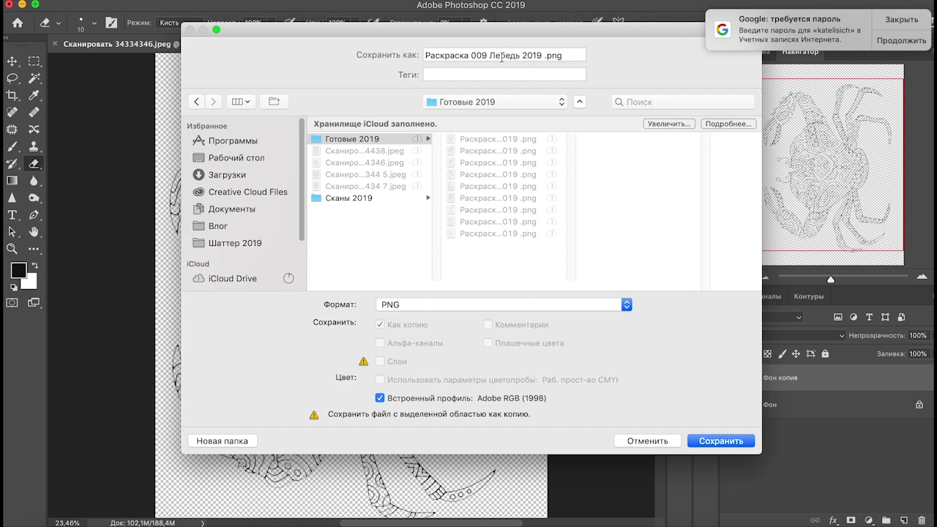
{"action": "double_click", "coordinate": [503, 56]}
{"action": "type", "text": "краб"}
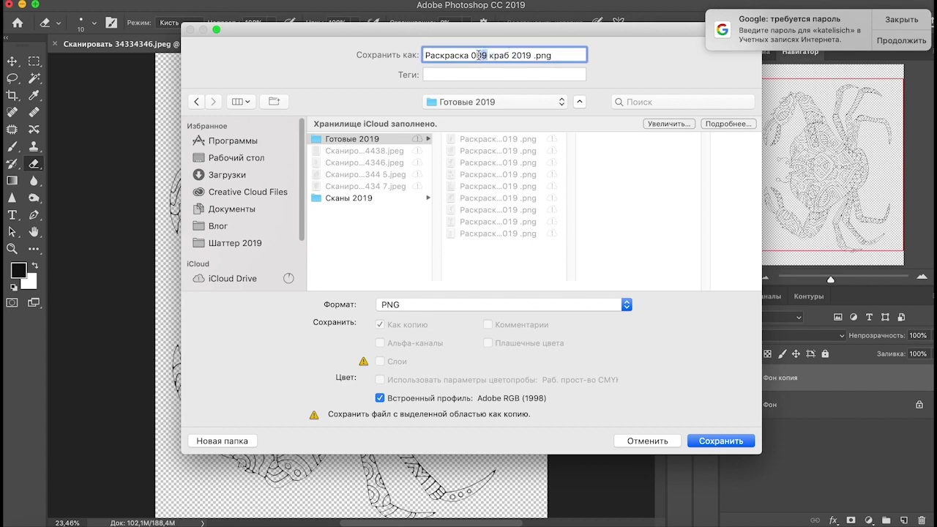
{"action": "type", "text": "10"}
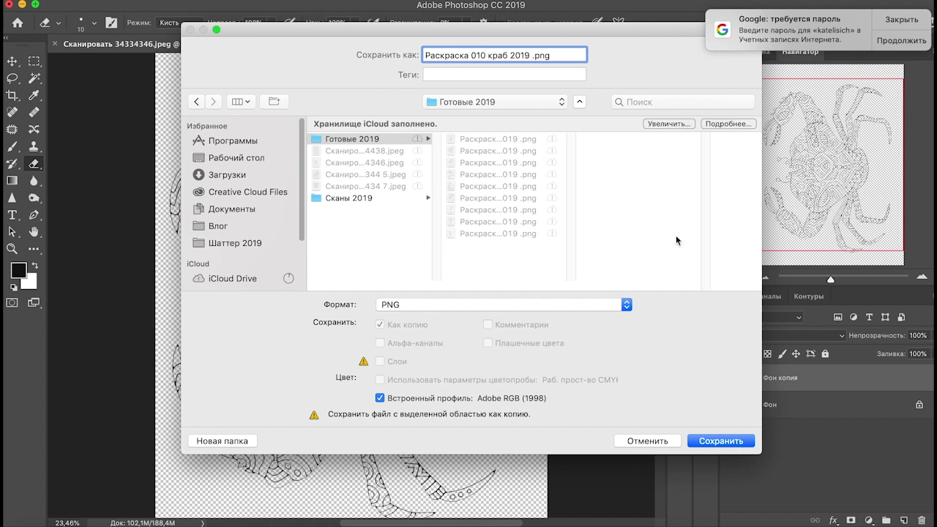
{"action": "left_click", "coordinate": [717, 441]}
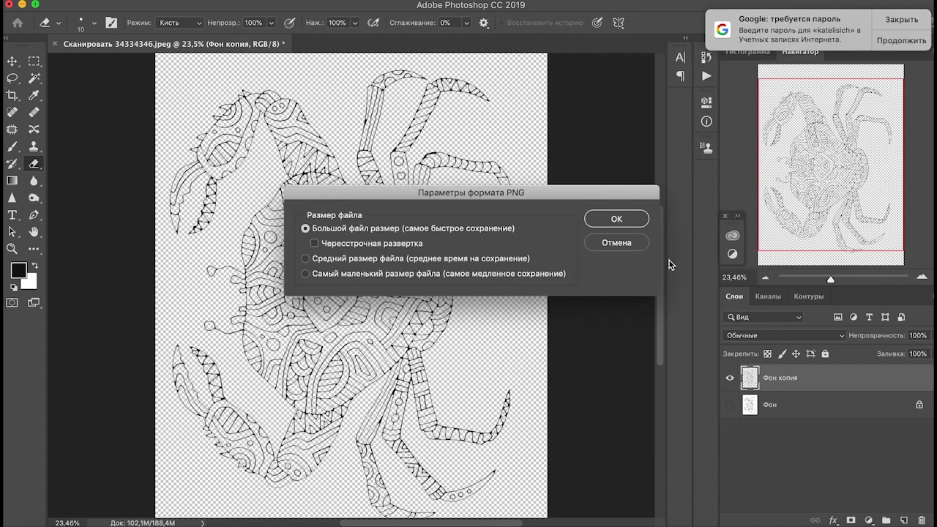
{"action": "left_click", "coordinate": [616, 220]}
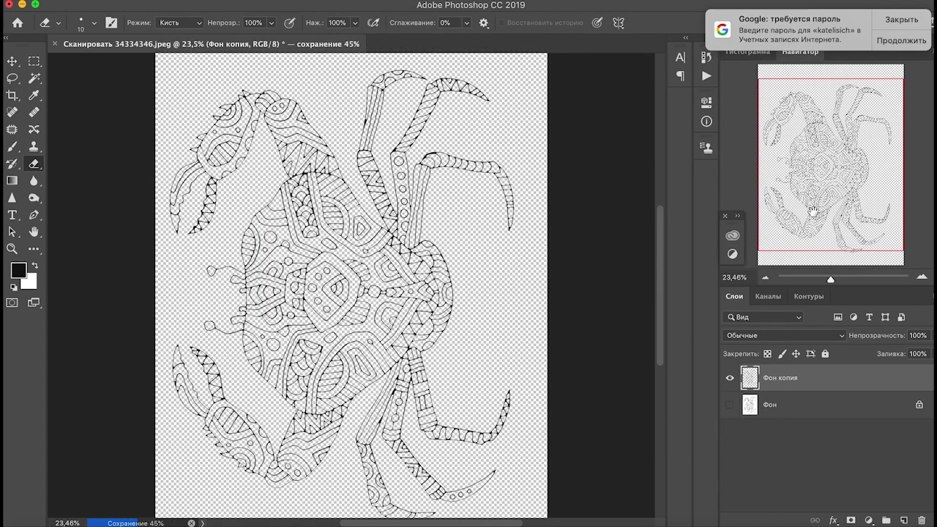
{"action": "left_click_drag", "start_coordinate": [819, 180], "coordinate": [820, 196]}
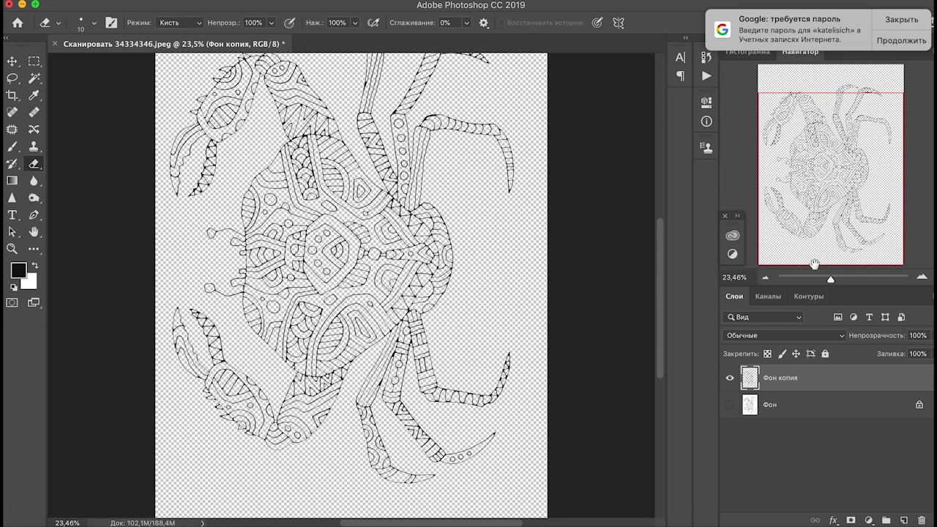
Inspect the finished line art up close at the centre of the shell and along the lower claw arm
{"action": "left_click_drag", "start_coordinate": [832, 282], "coordinate": [849, 282]}
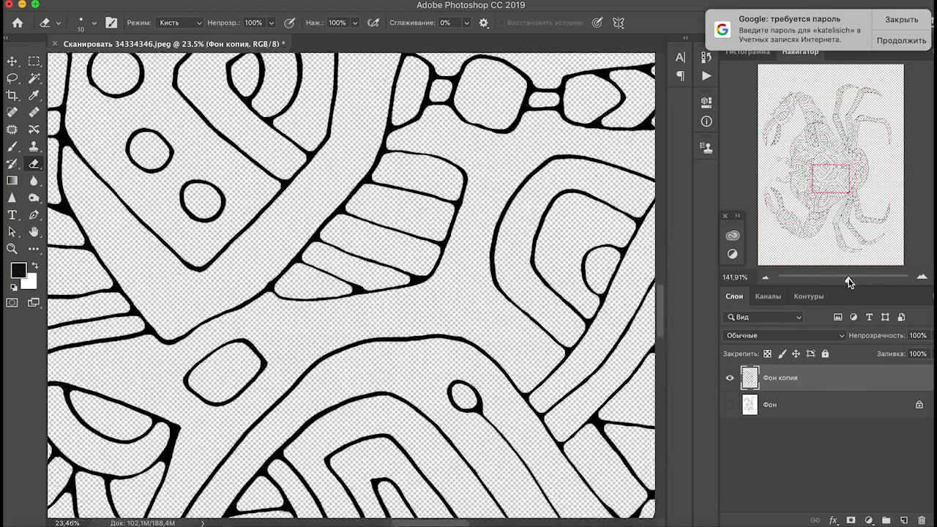
{"action": "mouse_move", "coordinate": [832, 183]}
{"action": "left_mouse_down"}
{"action": "mouse_move", "coordinate": [813, 167]}
{"action": "mouse_move", "coordinate": [814, 180]}
{"action": "left_mouse_up"}
{"action": "mouse_move", "coordinate": [846, 279]}
{"action": "left_mouse_down"}
{"action": "mouse_move", "coordinate": [832, 282]}
{"action": "mouse_move", "coordinate": [843, 279]}
{"action": "left_mouse_up"}
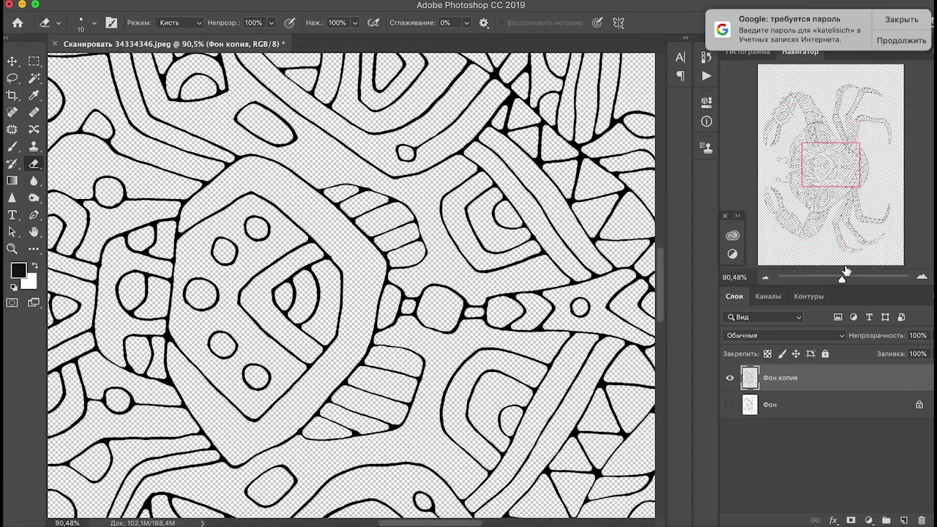
{"action": "left_click_drag", "start_coordinate": [836, 164], "coordinate": [815, 228]}
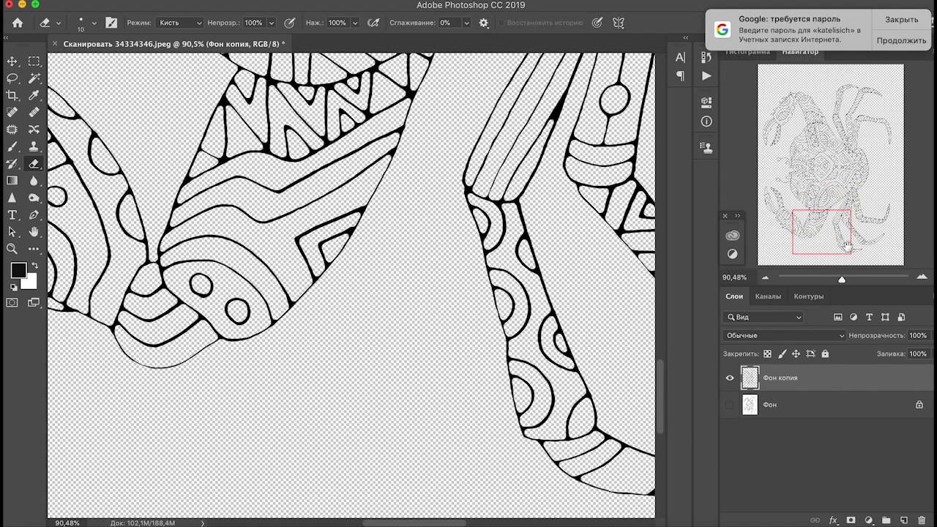
{"action": "left_click_drag", "start_coordinate": [842, 280], "coordinate": [853, 276]}
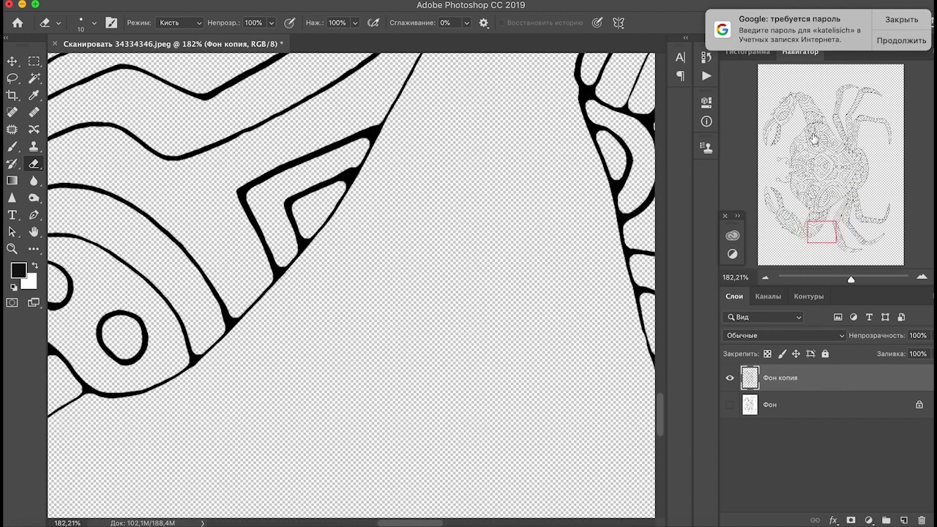
{"action": "left_click_drag", "start_coordinate": [820, 239], "coordinate": [822, 230]}
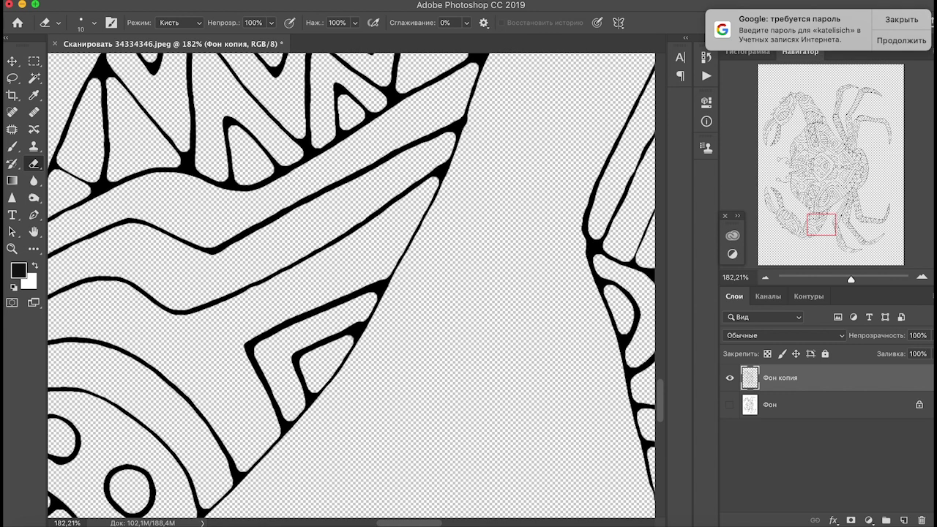
{"action": "left_click_drag", "start_coordinate": [830, 226], "coordinate": [815, 229]}
{"action": "left_click_drag", "start_coordinate": [850, 279], "coordinate": [841, 279]}
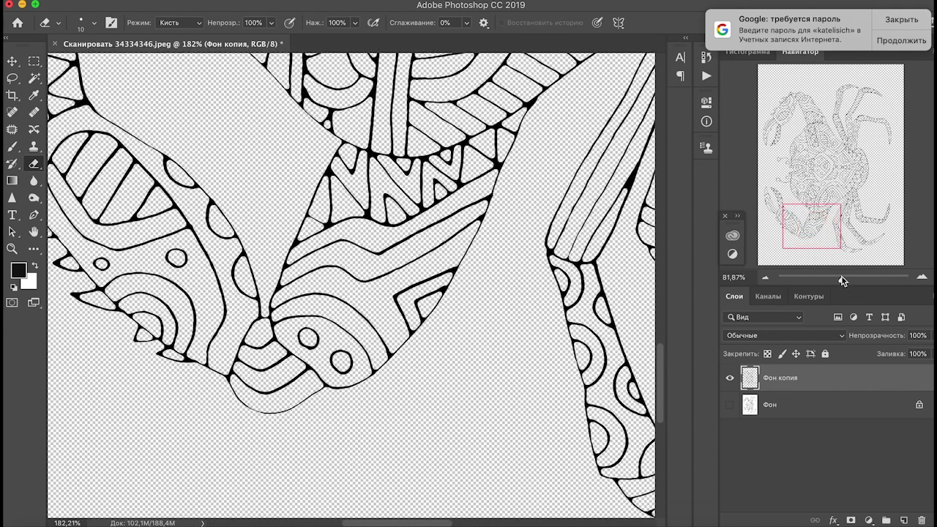
Review the shell with its antennae and the crab as a whole, and dismiss the account password notification
{"action": "left_click_drag", "start_coordinate": [818, 219], "coordinate": [798, 187]}
{"action": "left_click_drag", "start_coordinate": [842, 279], "coordinate": [839, 281]}
{"action": "left_click_drag", "start_coordinate": [815, 196], "coordinate": [812, 179]}
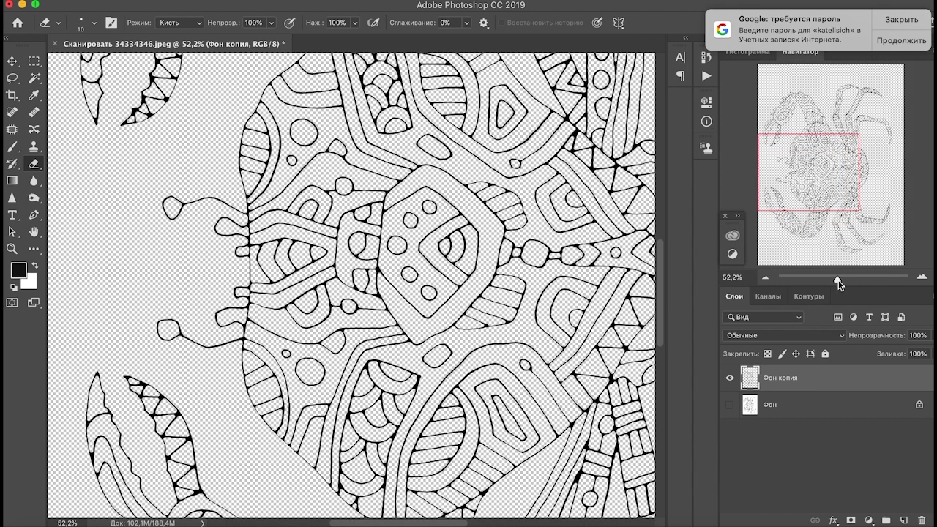
{"action": "left_click_drag", "start_coordinate": [838, 280], "coordinate": [835, 280]}
{"action": "mouse_move", "coordinate": [820, 177]}
{"action": "left_mouse_down"}
{"action": "mouse_move", "coordinate": [816, 160]}
{"action": "mouse_move", "coordinate": [813, 191]}
{"action": "left_mouse_up"}
{"action": "left_click_drag", "start_coordinate": [834, 280], "coordinate": [832, 281]}
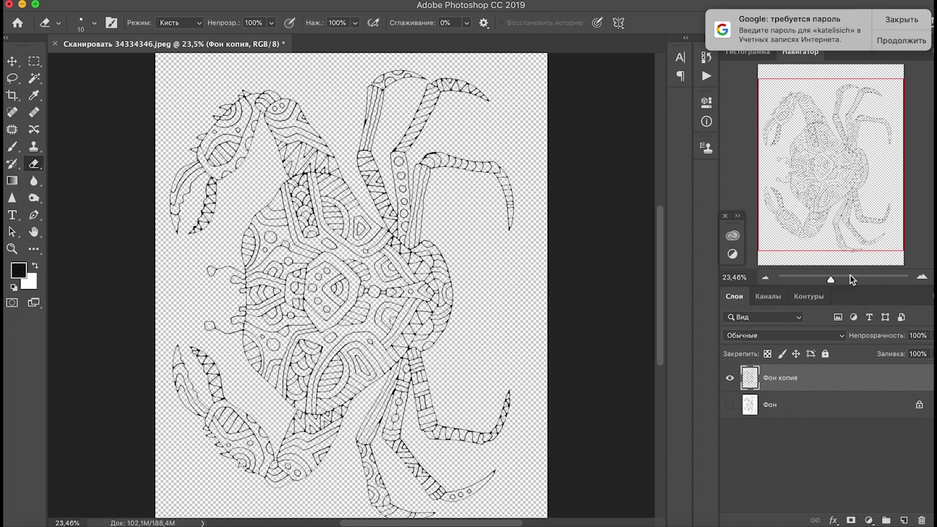
{"action": "mouse_move", "coordinate": [832, 282]}
{"action": "left_mouse_down"}
{"action": "mouse_move", "coordinate": [842, 283]}
{"action": "mouse_move", "coordinate": [833, 283]}
{"action": "left_mouse_up"}
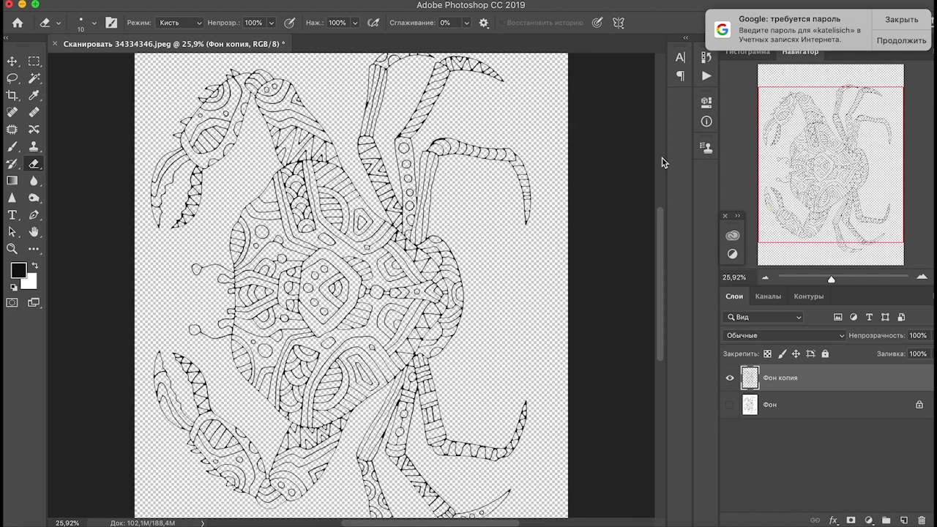
{"action": "left_click", "coordinate": [905, 21]}
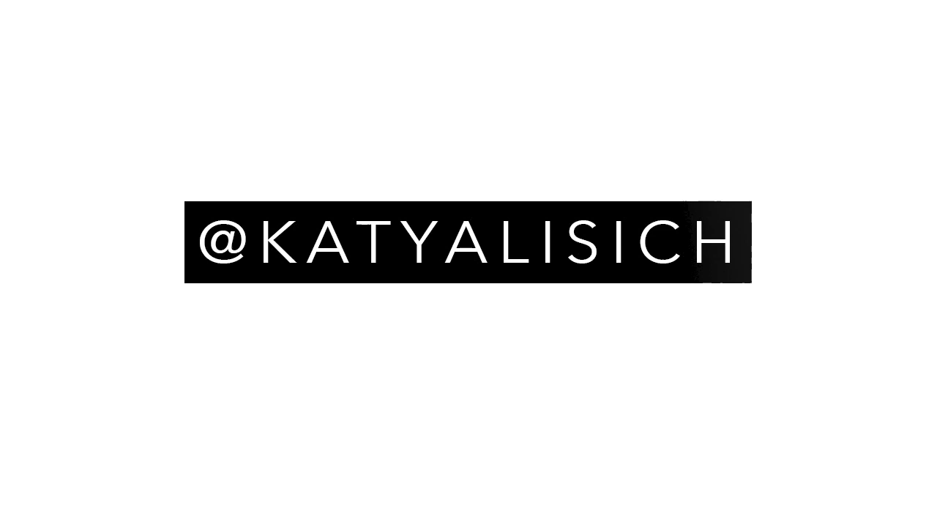